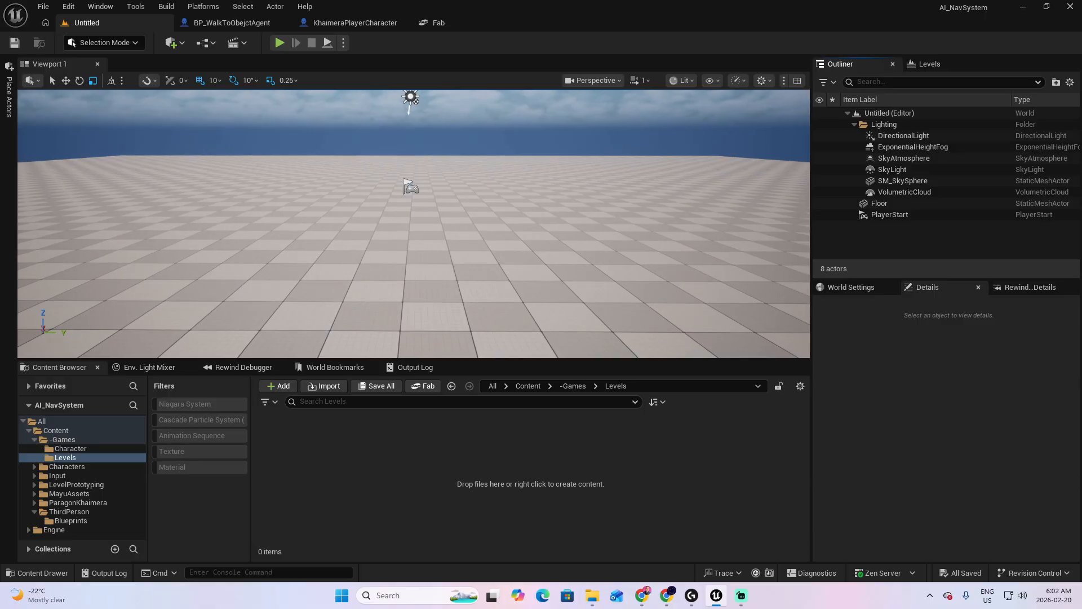
Delete the template floor from the level.
key("s")
key("e")
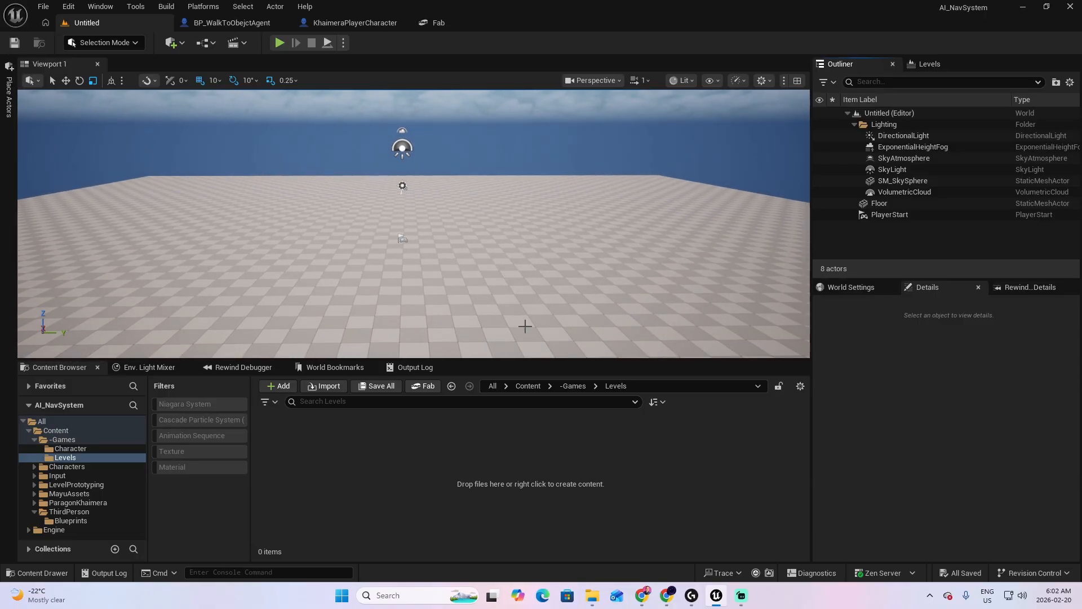
left_click(521, 323)
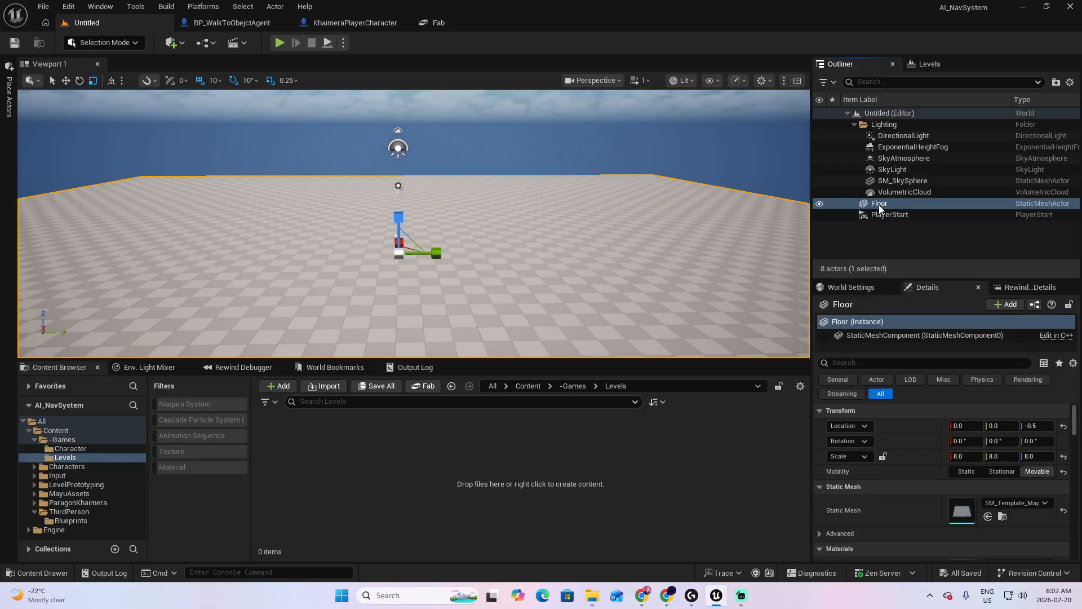
key("Delete")
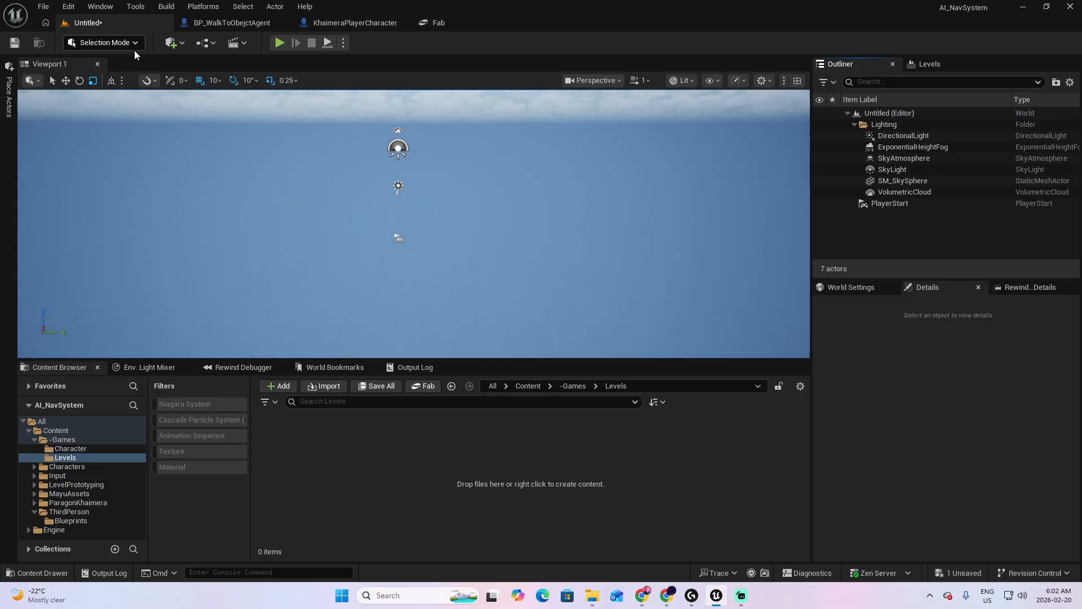
Switch to modeling mode and start the CubeGrid tool on the empty level.
left_click(134, 43)
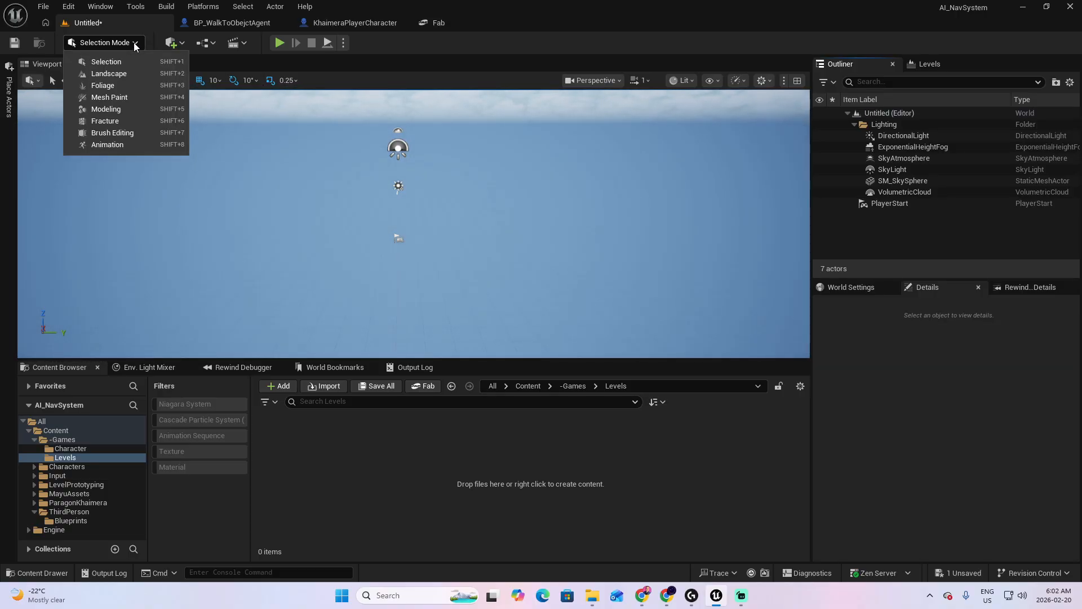
left_click(110, 109)
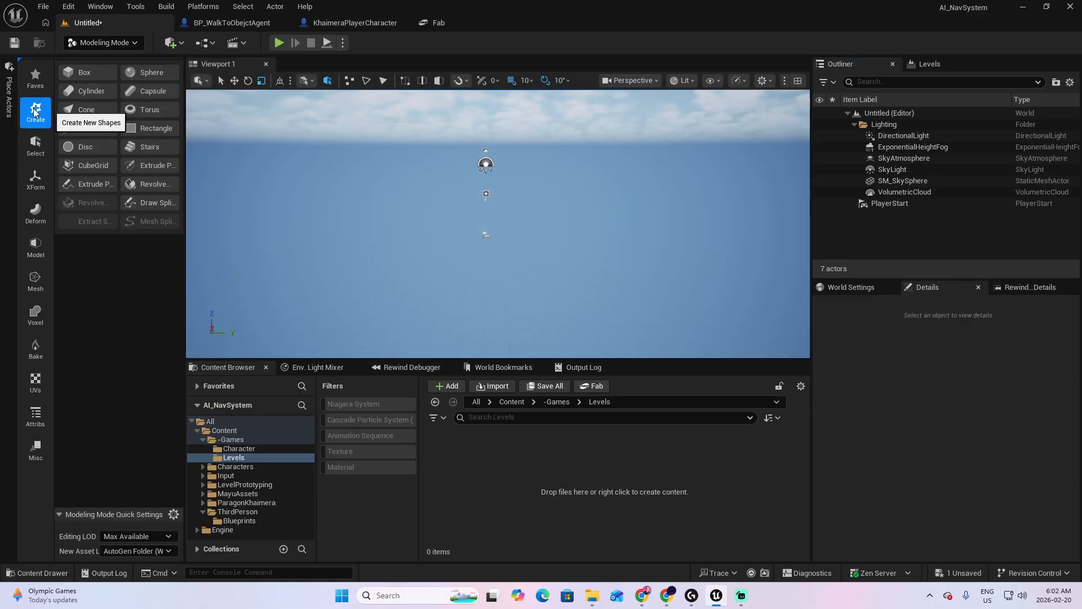
left_click(87, 164)
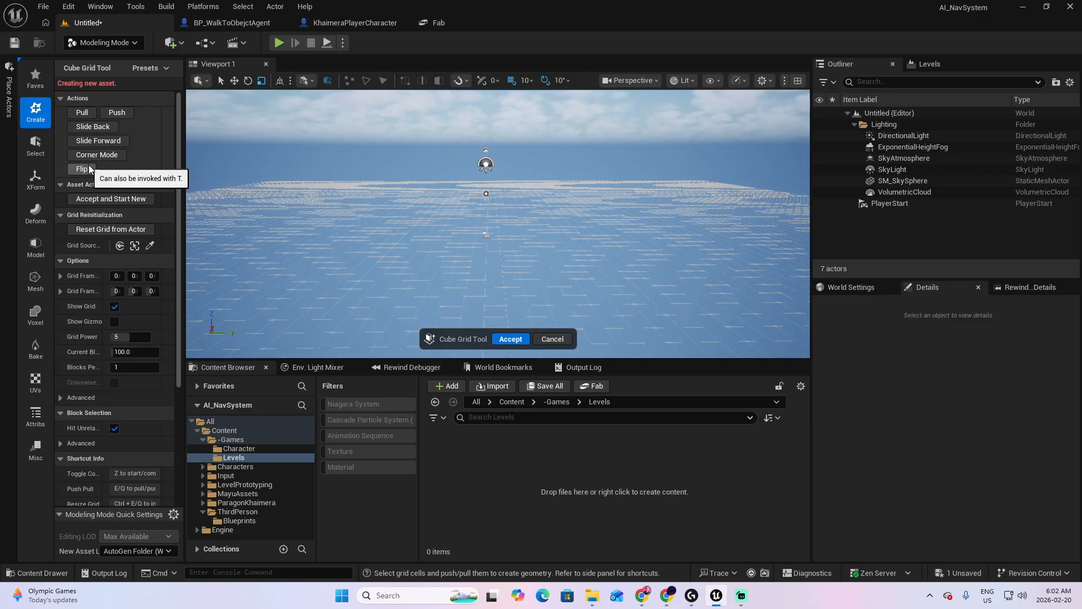
key("w")
mouse_move(504, 231)
right_mouse_down()
mouse_move(514, 238)
mouse_move(506, 233)
right_mouse_up()
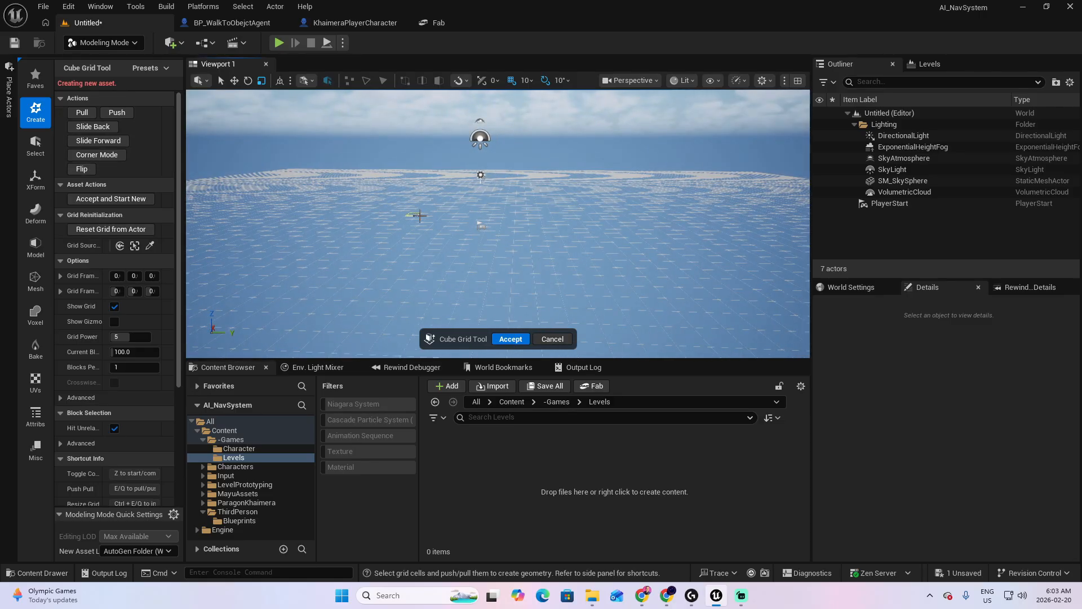
Select a grid area of about 1400 by 1100 around the player start and pull it up one 100-unit block as a floor slab.
left_click_drag(432, 224, 590, 300)
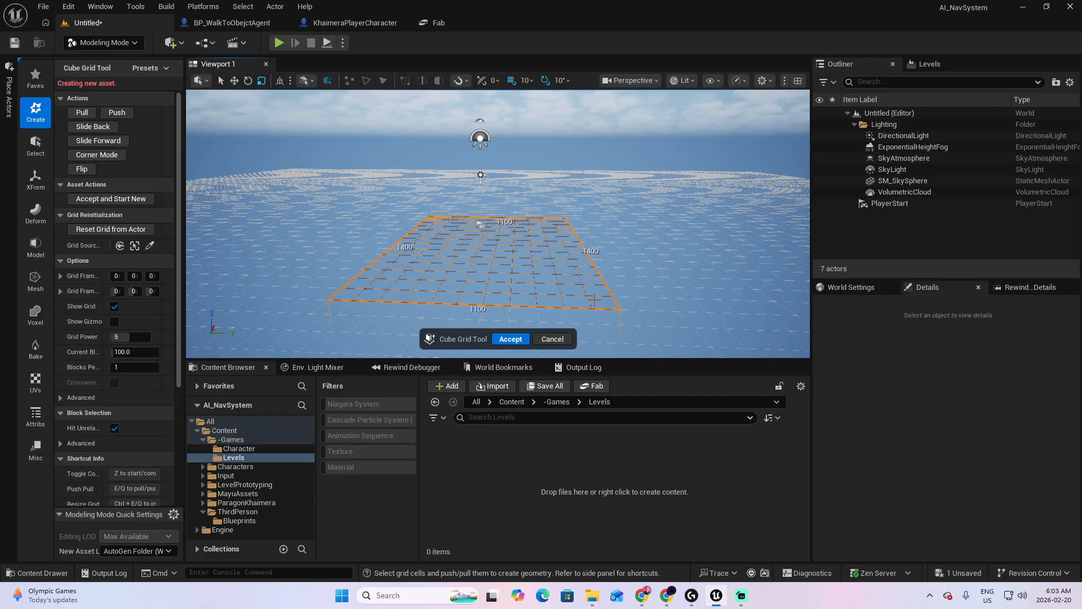
mouse_move(594, 300)
right_mouse_down()
mouse_move(544, 317)
mouse_move(593, 291)
right_mouse_up()
key("d")
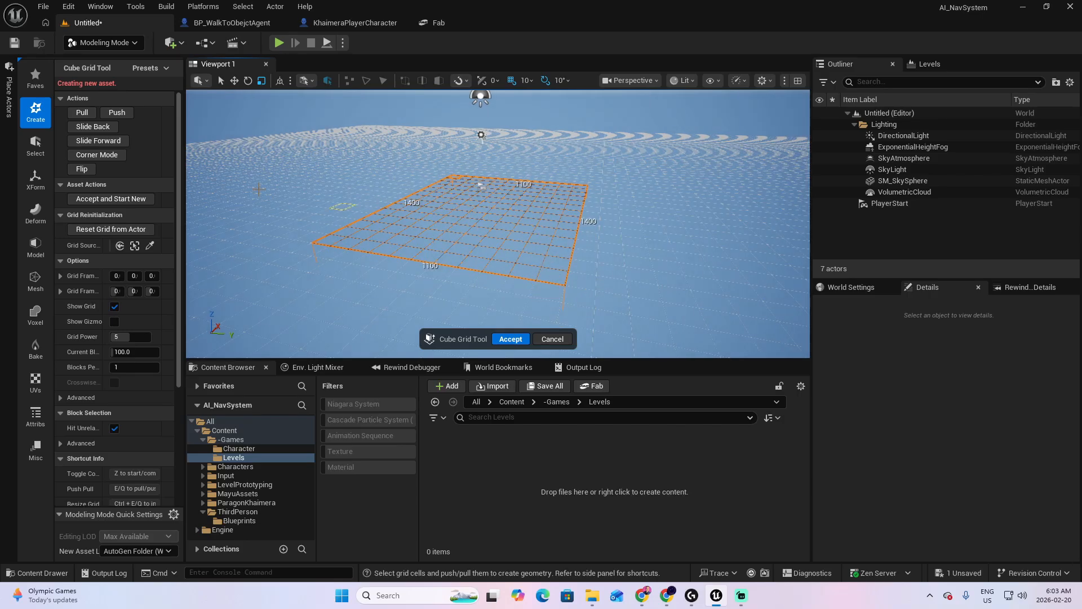
left_click(82, 114)
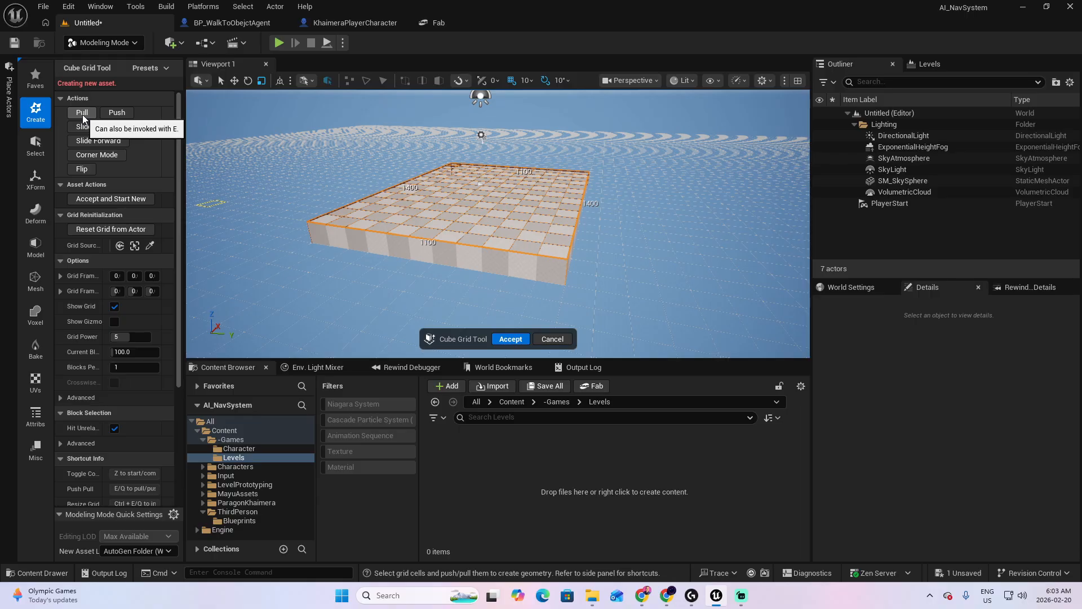
Pull a one-cell-wide, 1400-long row along one long edge of the floor slab up three blocks to form a wall.
key("a")
right_click_drag(359, 162, 581, 260)
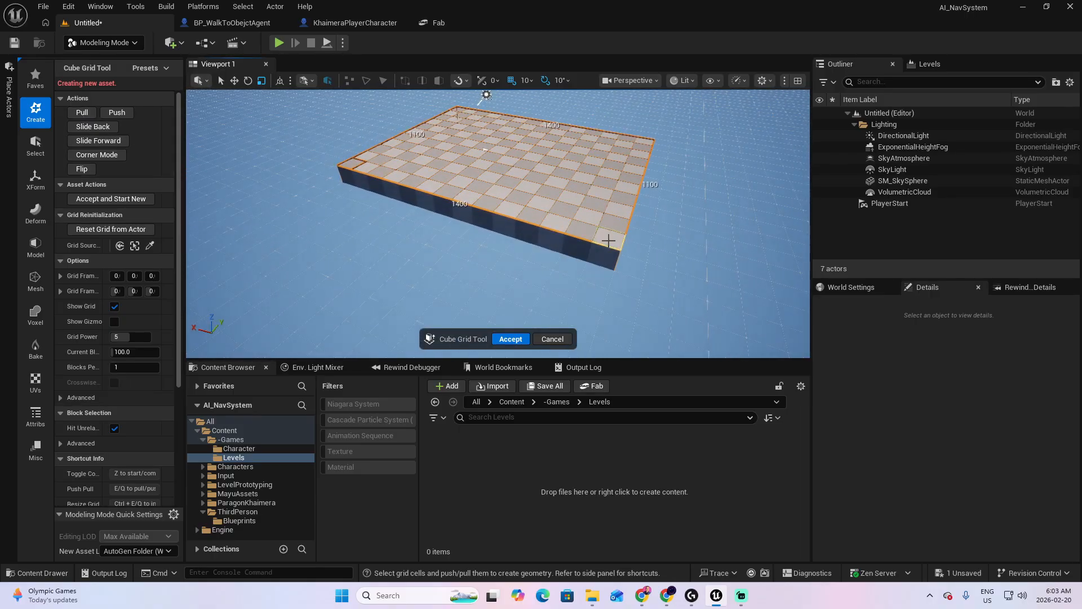
left_click_drag(608, 240, 352, 164)
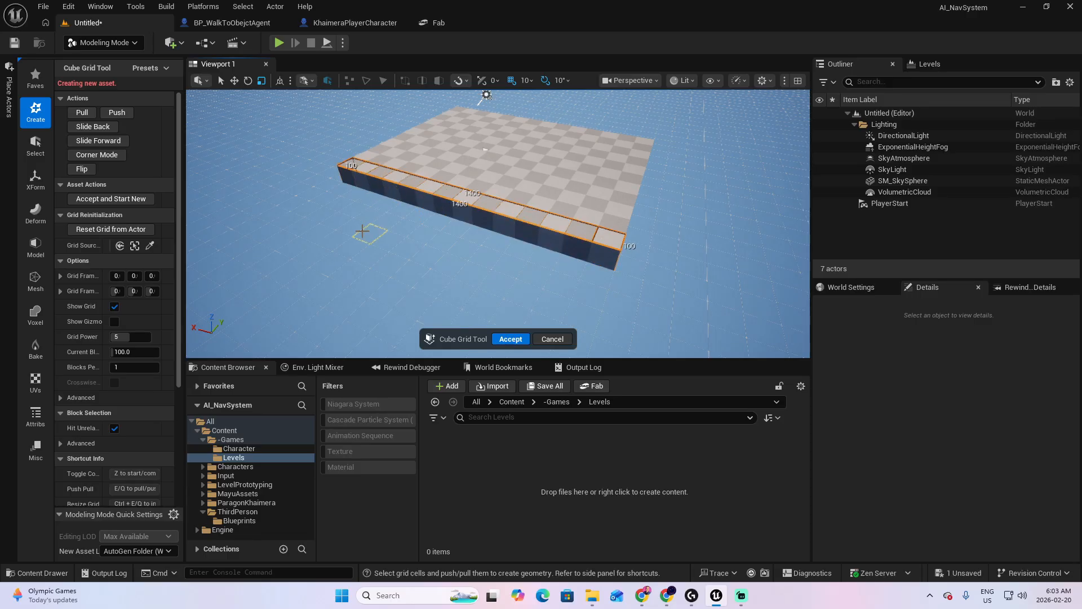
key("e")
key("e")
key("e")
Select the floor slab's 1400 by 100 side face opposite the wall and pull it outward to widen the floor.
key("d")
right_click_drag(362, 230, 397, 240)
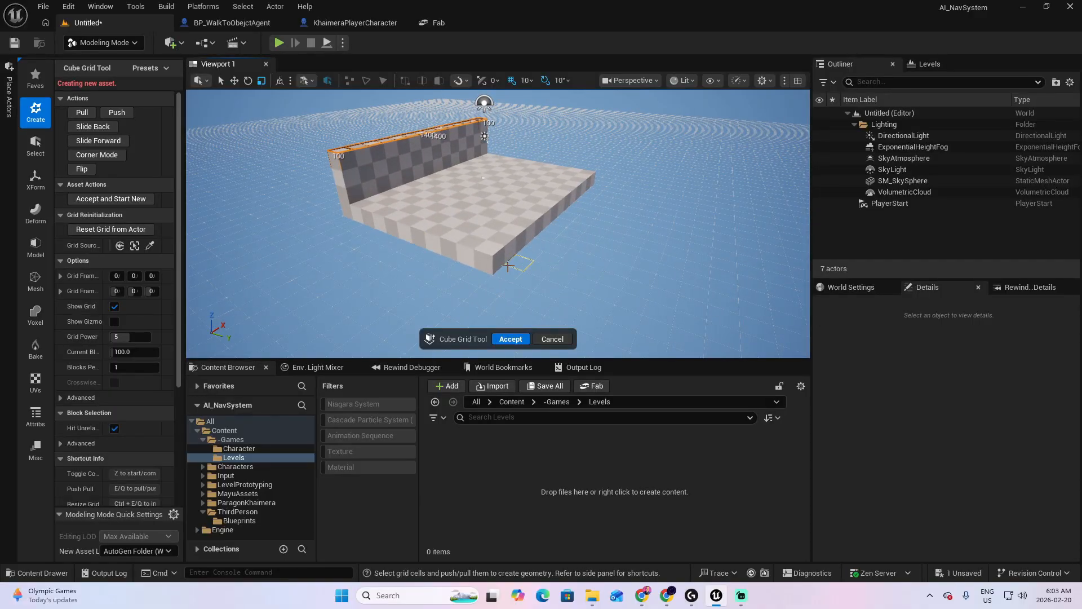
left_click_drag(501, 260, 534, 224)
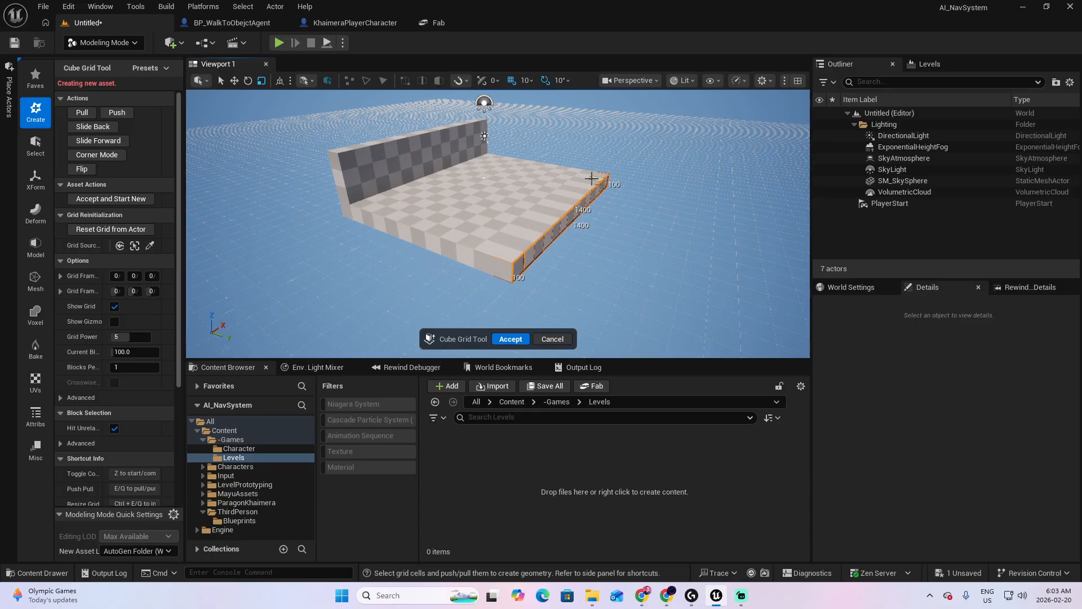
Pull up a second wall from the one-cell-wide, 1400-long row along the floor edge opposite the first wall.
key("d")
right_click_drag(591, 178, 481, 215)
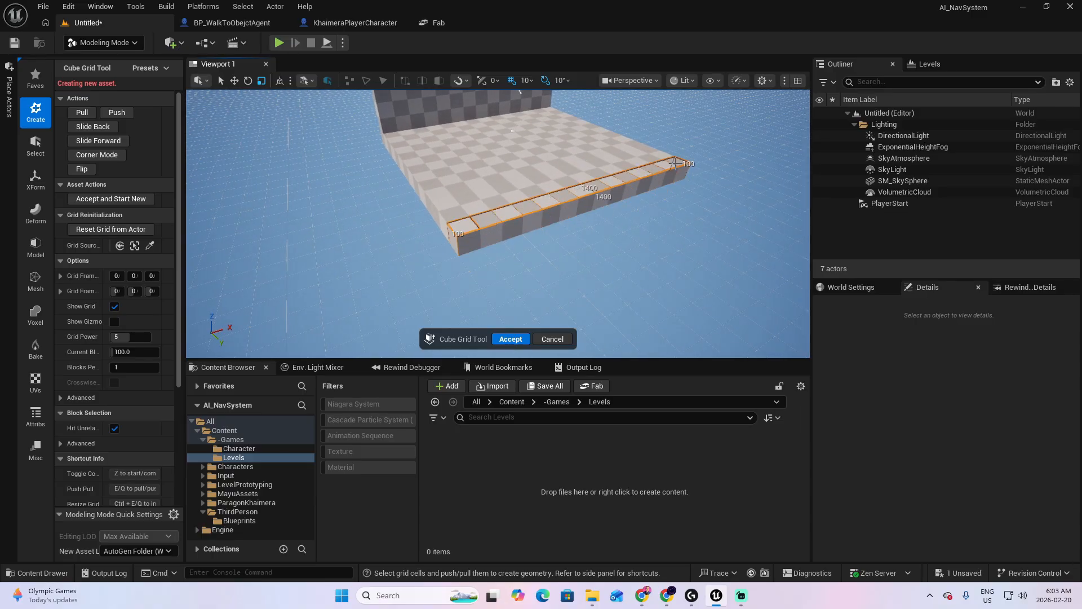
scroll(674, 164, "down", 5)
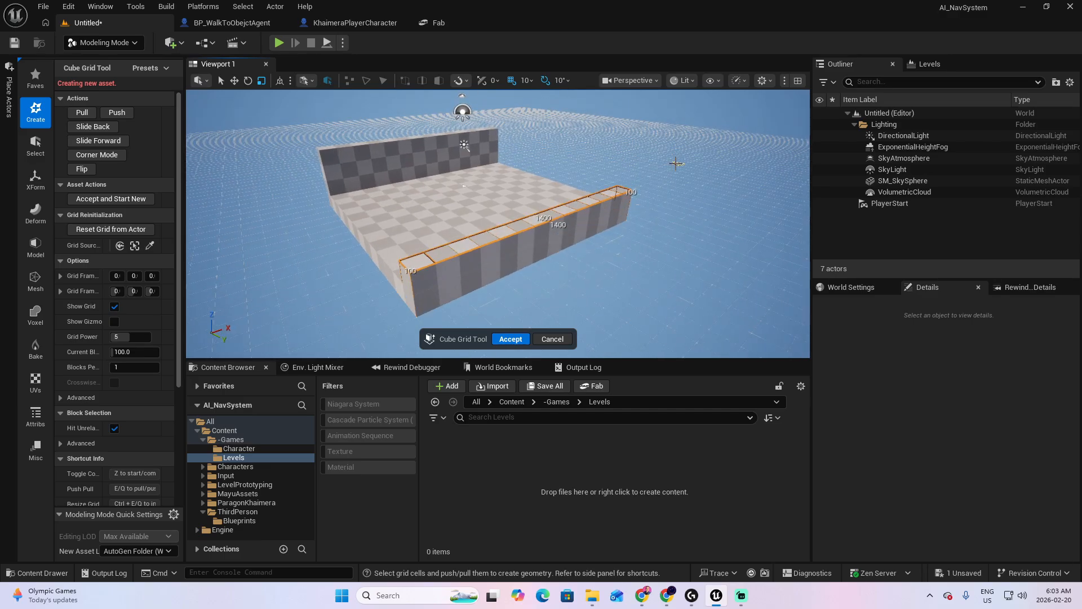
Pull the 1200-long row between the two side walls up three blocks to close one end of the room.
key("d")
right_click_drag(676, 163, 471, 184)
key("s")
left_click_drag(473, 260, 659, 206)
key("e")
key("e")
key("e")
Select a 400 by 500 area of the floor near the end wall and pull it up two blocks as a raised block.
right_click_drag(659, 206, 958, 242)
key("a")
key("w")
key("s")
key("a")
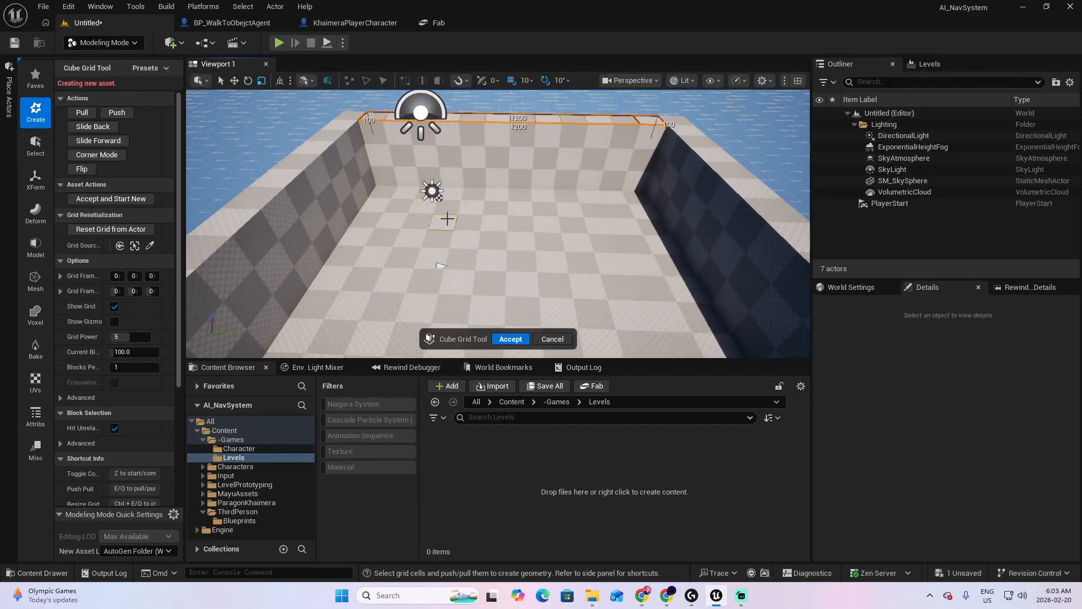
left_click_drag(447, 220, 462, 226)
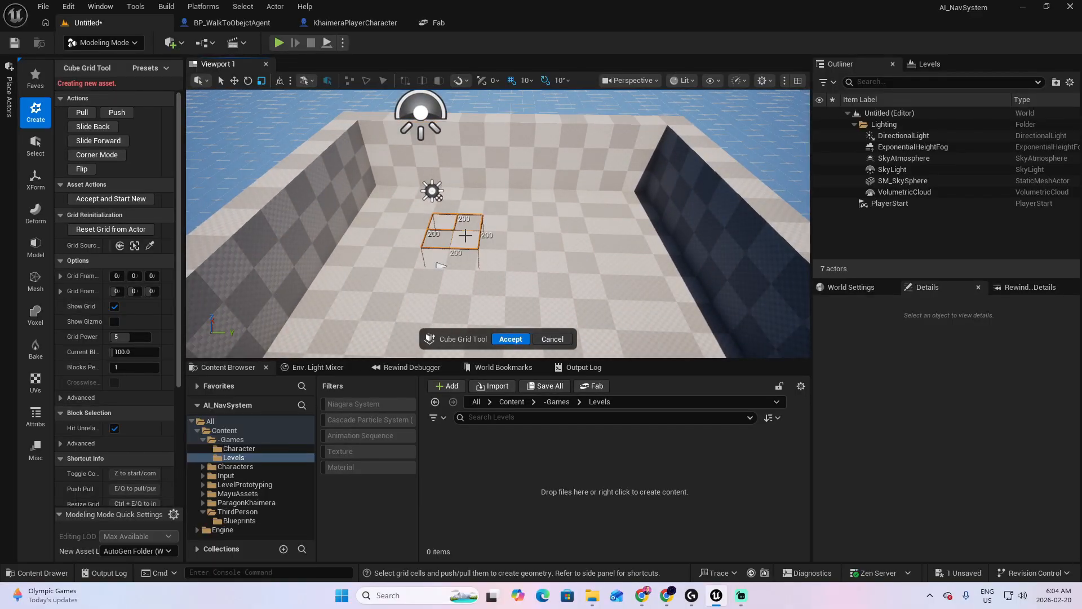
left_click_drag(464, 235, 559, 285)
key("d")
right_click_drag(560, 284, 451, 282)
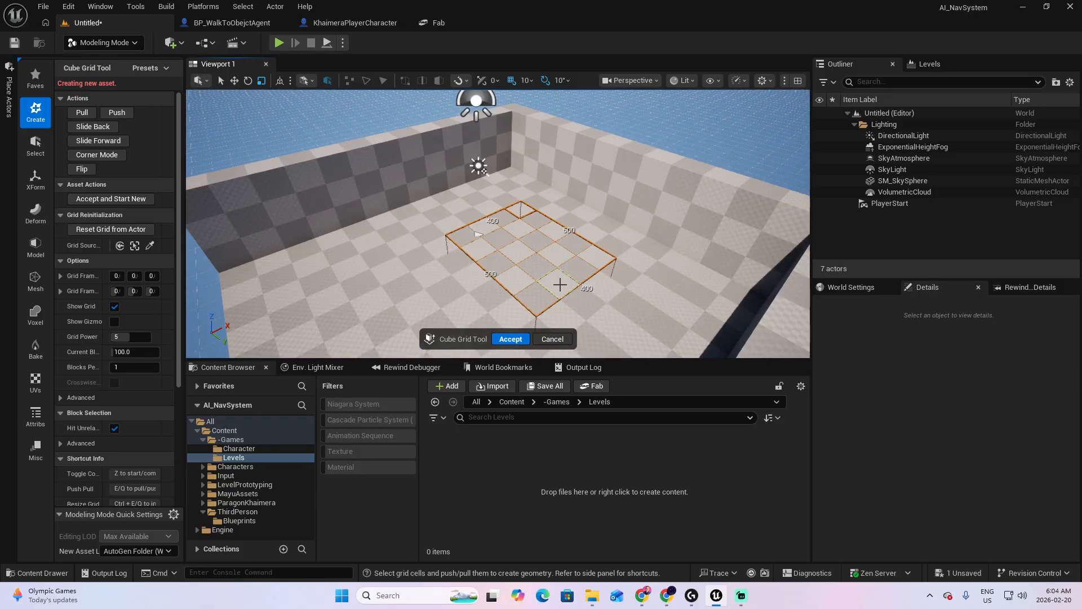
key("e")
key("e")
Select the 1400 by 100 face at the floor's open end and pull it outward four blocks.
key("a")
right_click_drag(559, 284, 639, 255)
key("s")
key("a")
key("s")
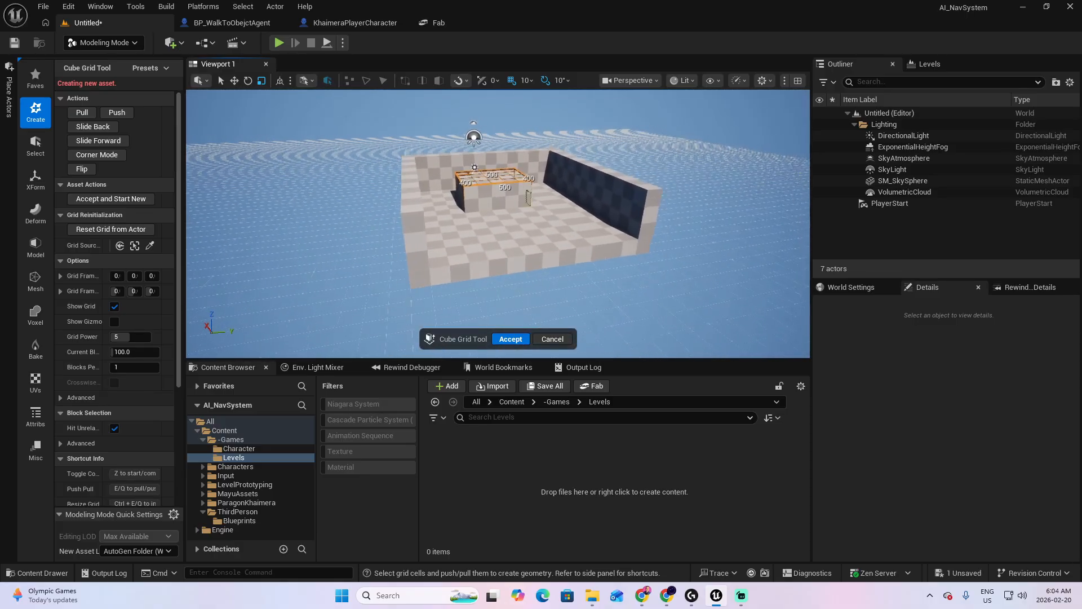
left_click_drag(428, 280, 636, 247)
key("e")
key("e")
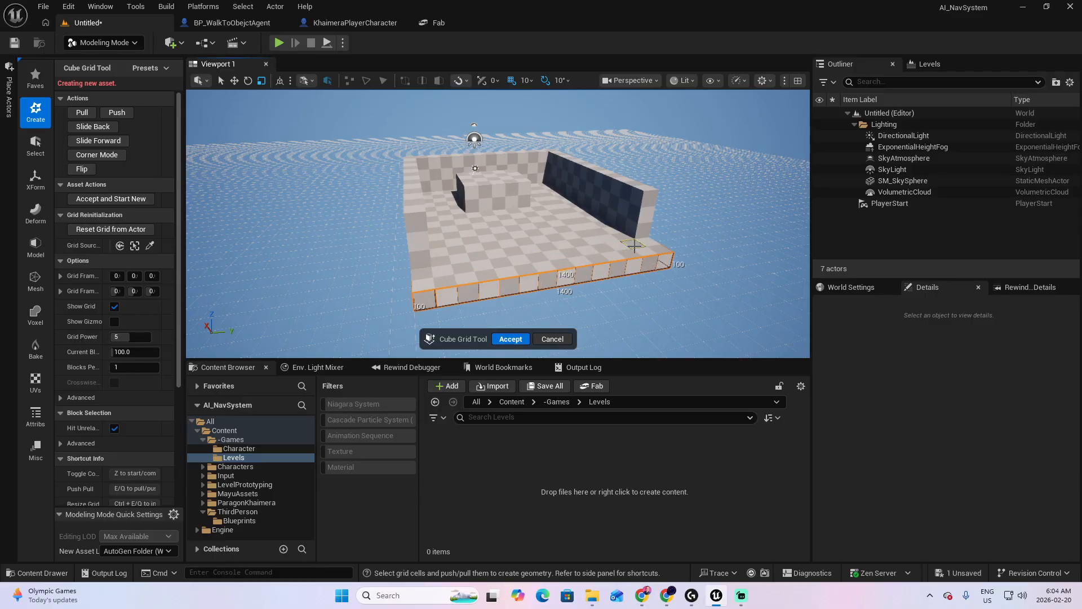
key("e")
key("e")
Pull the 100 by 300 end faces of both side walls outward, flush with the extended floor's open end.
left_click(649, 201)
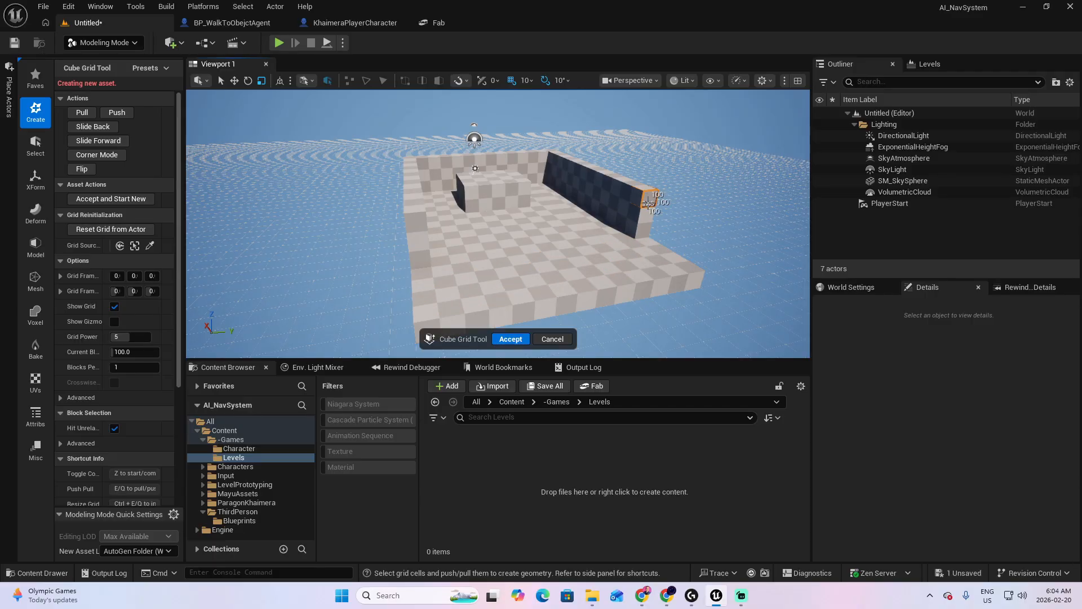
key("e")
key("e")
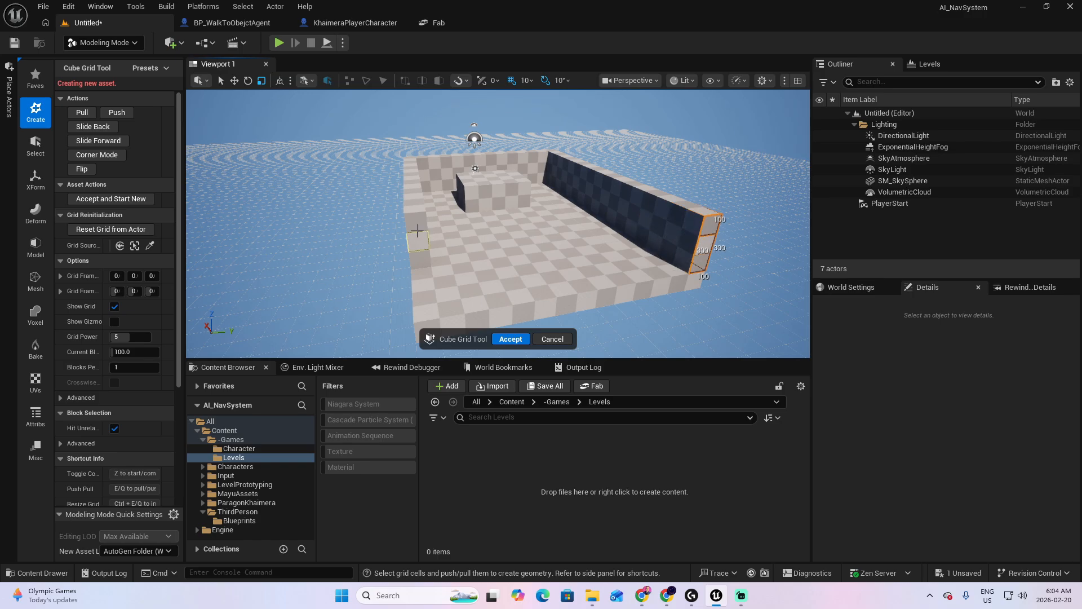
left_click_drag(417, 230, 419, 255)
key("e")
key("e")
key("e")
key("e")
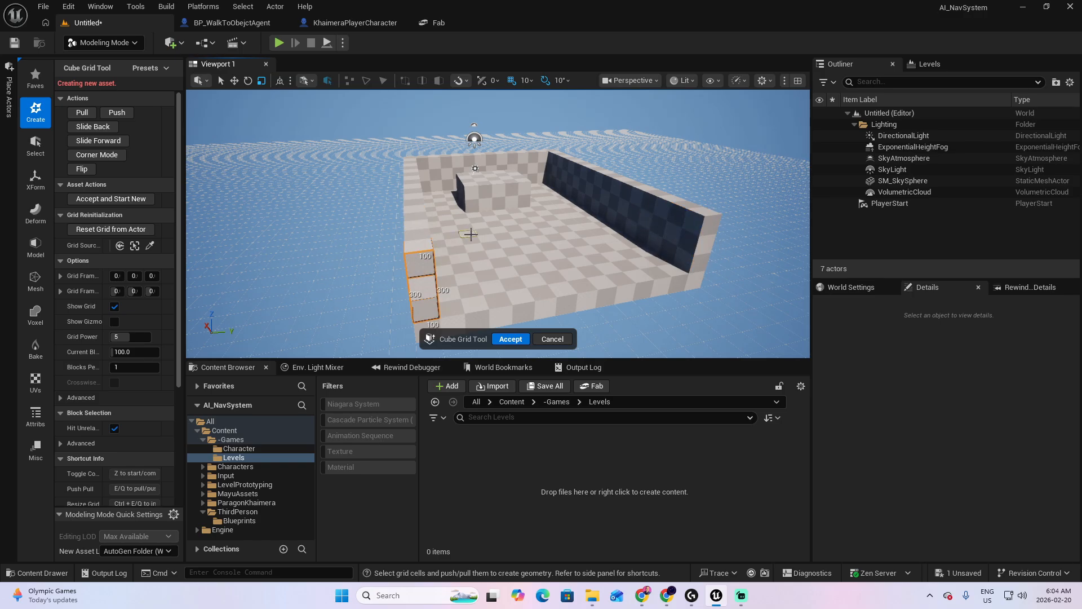
Select a 500 by 500 area of the floor beside the first raised block and pull it up two blocks.
right_click_drag(471, 234, 276, 233)
key("d")
key("d")
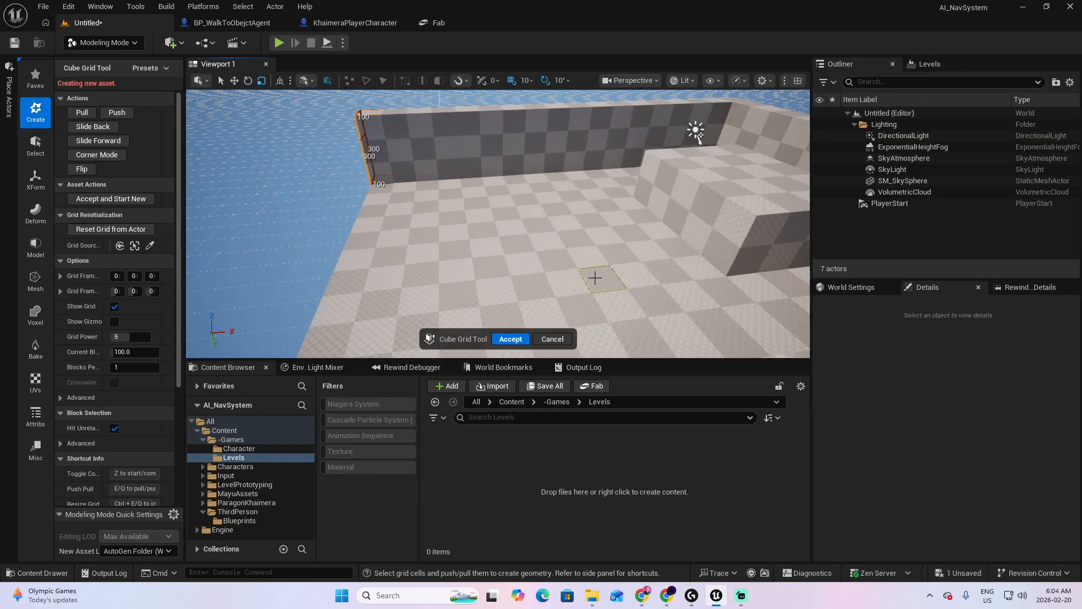
left_click_drag(595, 277, 456, 222)
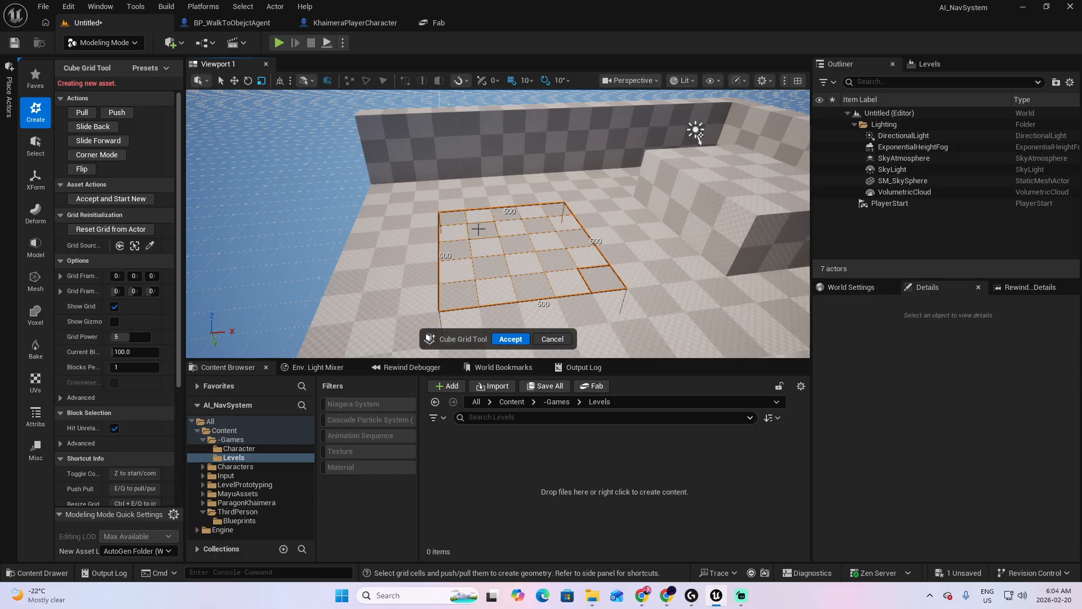
key("a")
right_click_drag(479, 229, 494, 235)
key("e")
key("e")
Pull the full-width face at the floor's open end outward six more blocks, beyond the side walls.
key("a")
key("s")
key("q")
left_click_drag(388, 291, 593, 249)
key("e")
key("e")
key("e")
key("e")
key("e")
key("e")
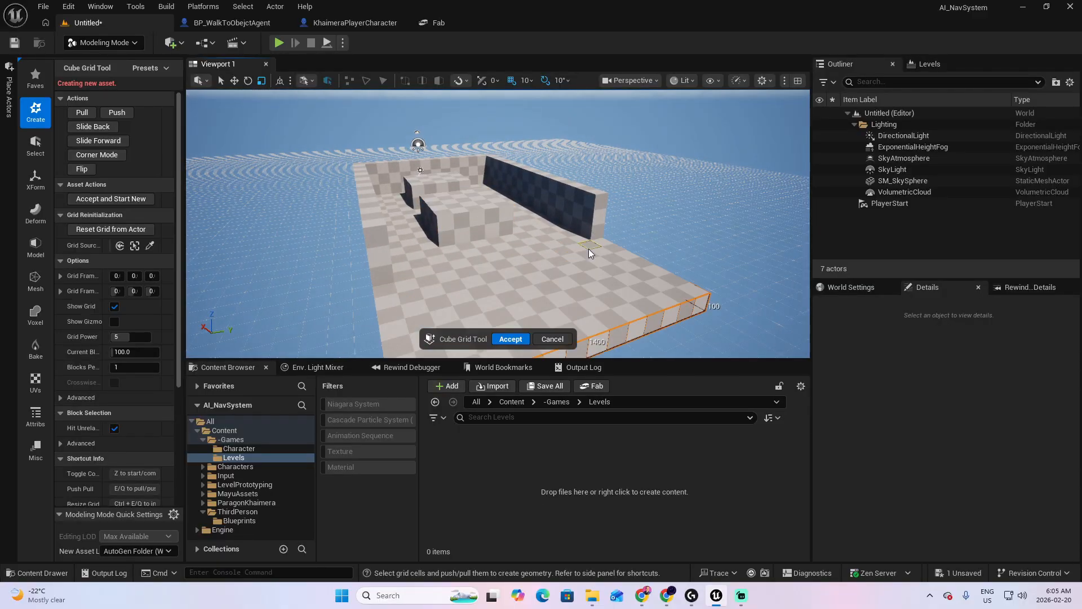
Select the second block's 500 by 200 front face and push only its two upper corners inward in Corner Mode to slope it into a ramp.
key("a")
right_click_drag(596, 233, 570, 225)
key("a")
key("w")
key("q")
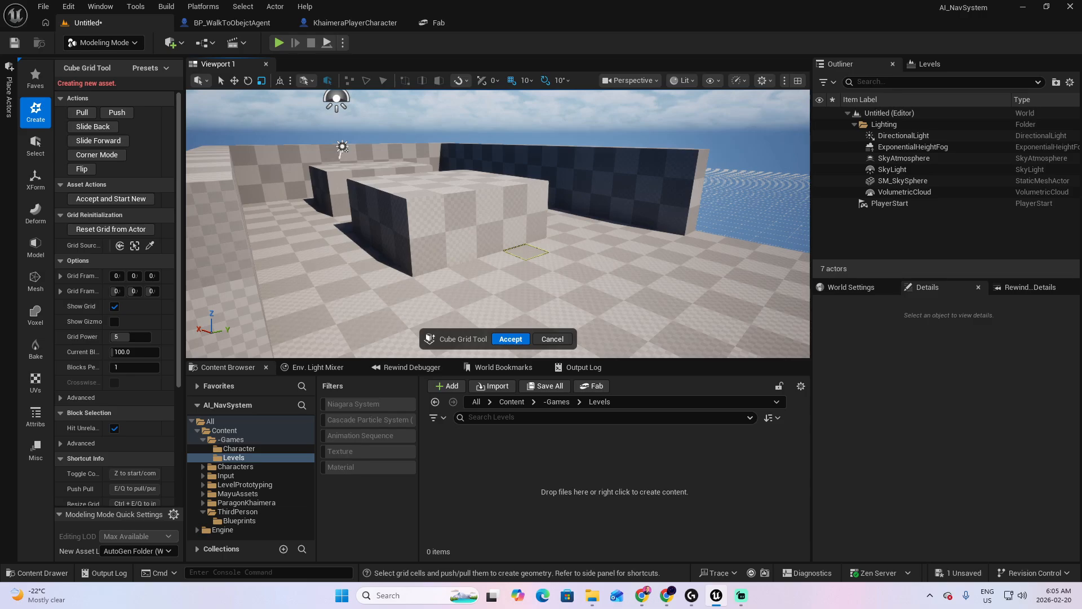
right_click_drag(464, 248, 462, 249)
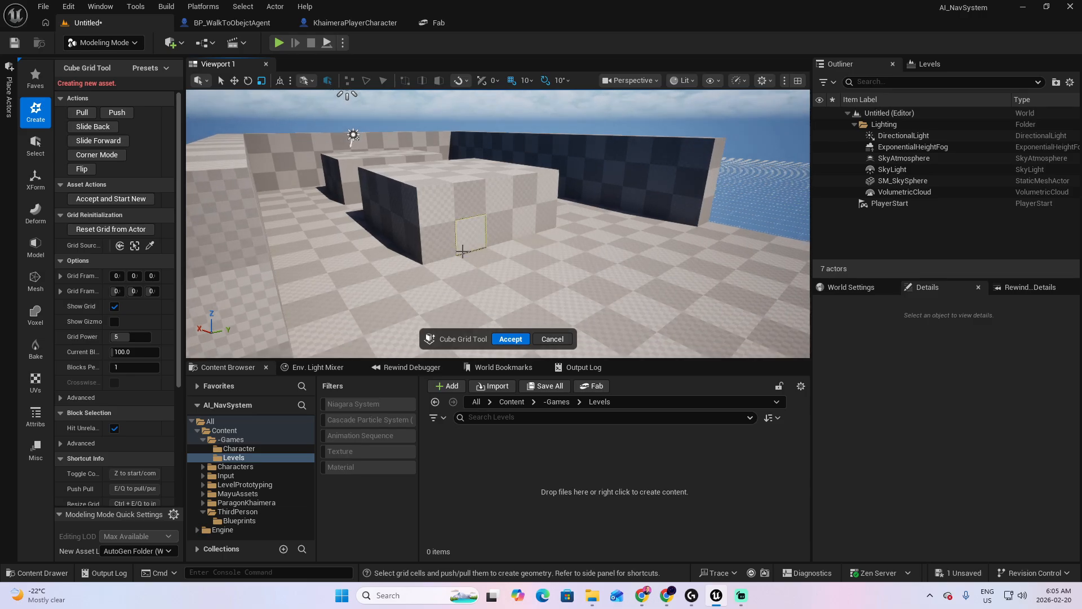
left_click_drag(441, 203, 540, 208)
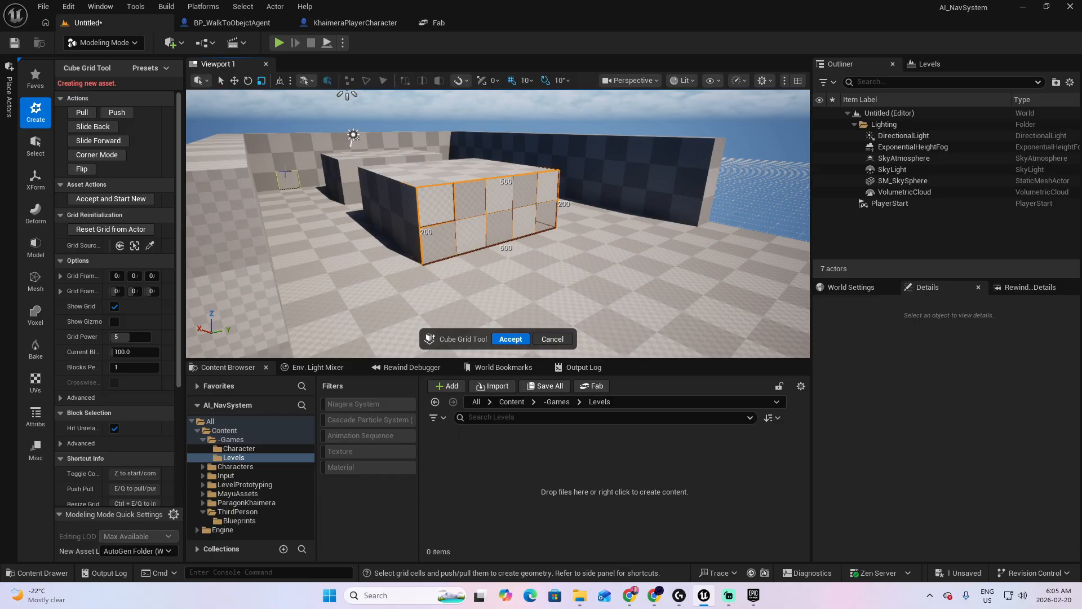
left_click(90, 154)
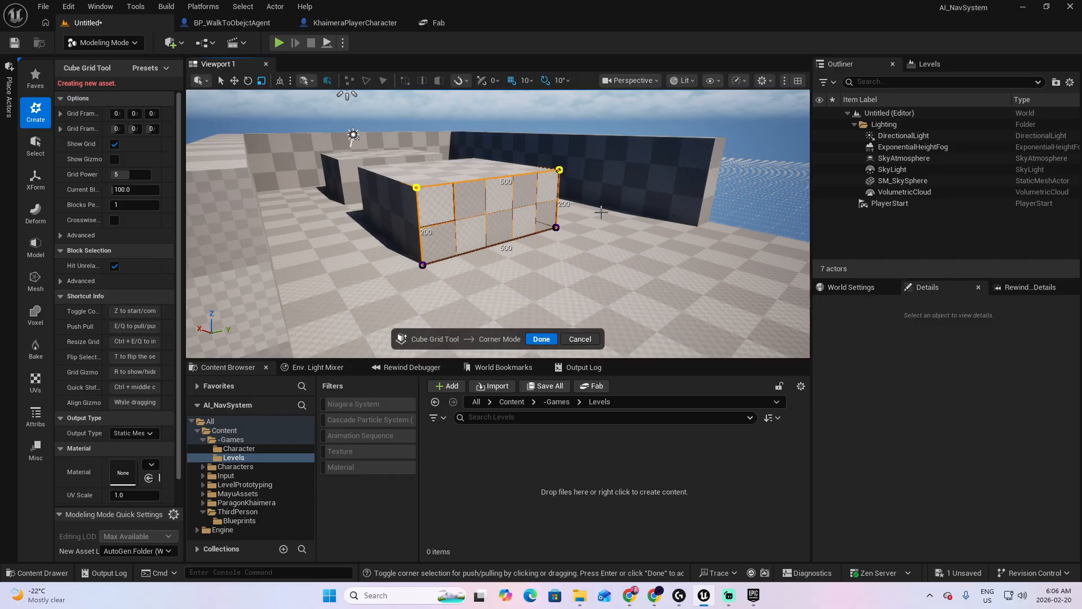
key("q")
key("q")
key("q")
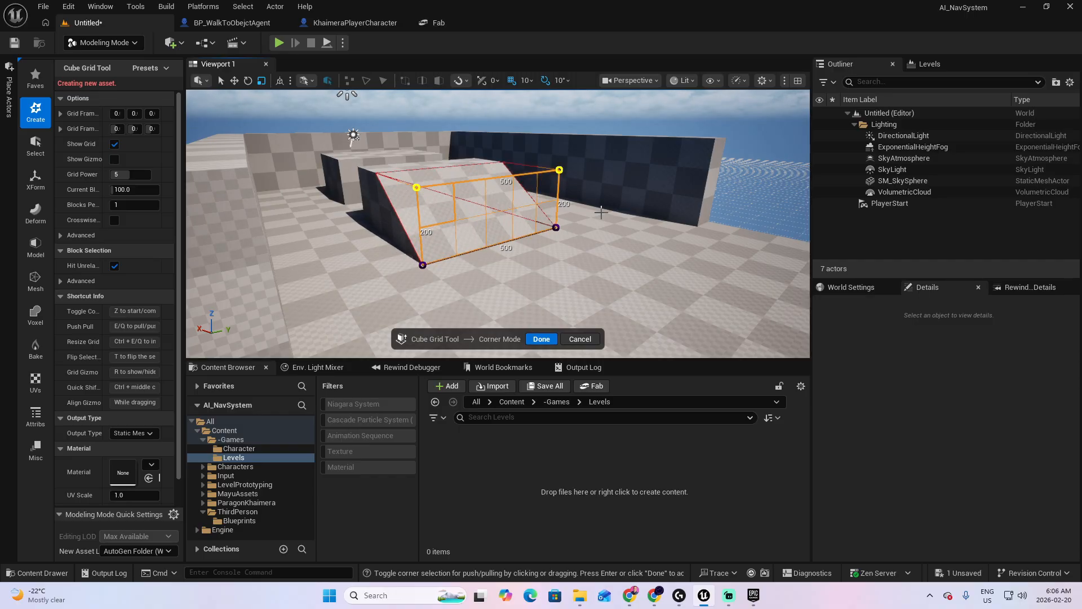
Pull the ramp's two upper corners out to restore the block's vertical face and push them back in to the same slope.
mouse_move(533, 214)
right_mouse_down()
mouse_move(541, 163)
mouse_move(598, 185)
mouse_move(597, 169)
mouse_move(589, 223)
mouse_move(533, 213)
right_mouse_up()
key("w")
key("a")
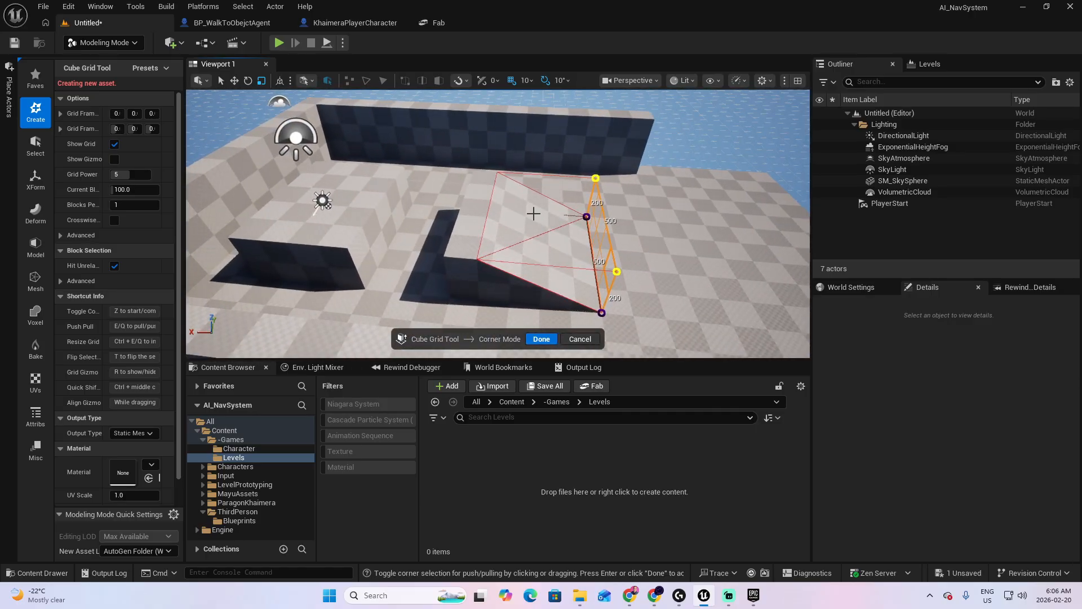
key("e")
key("e")
key("e")
key("e")
key("e")
key("e")
key("e")
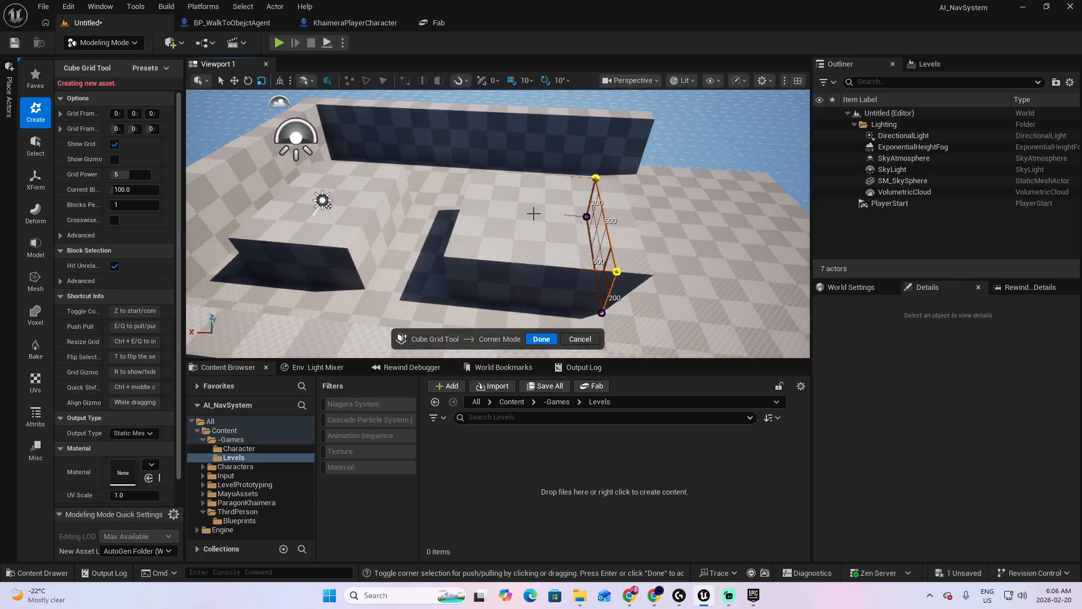
key("q")
key("q")
key("q")
key("q")
key("q")
key("q")
key("q")
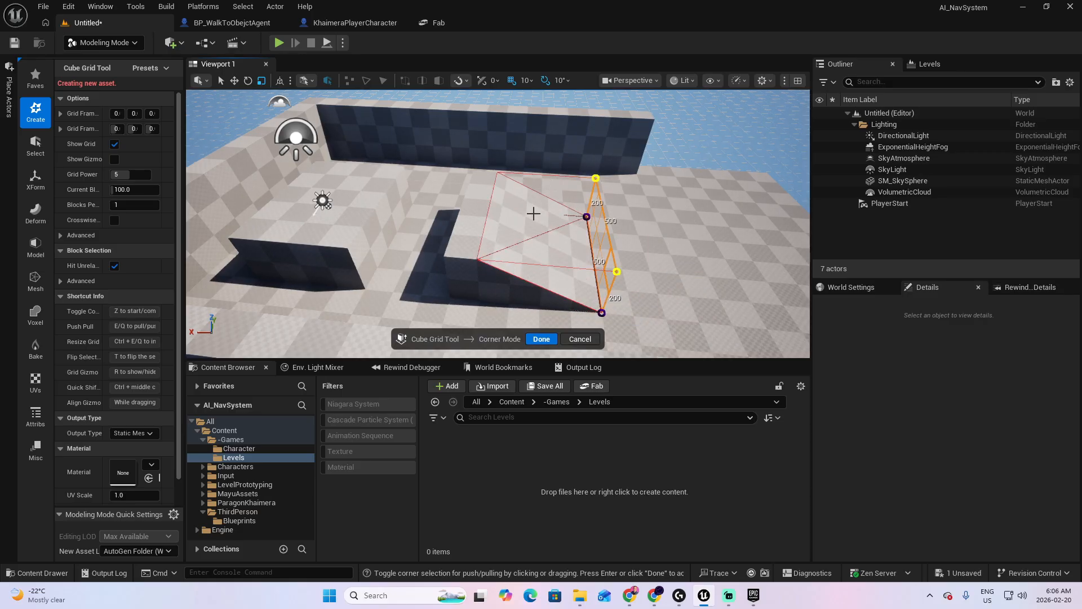
Finish the ramp's corner edit by accepting the CubeGrid geometry, and locate its generated static mesh asset in the Content Browser.
key("d")
right_click_drag(534, 213, 276, 183)
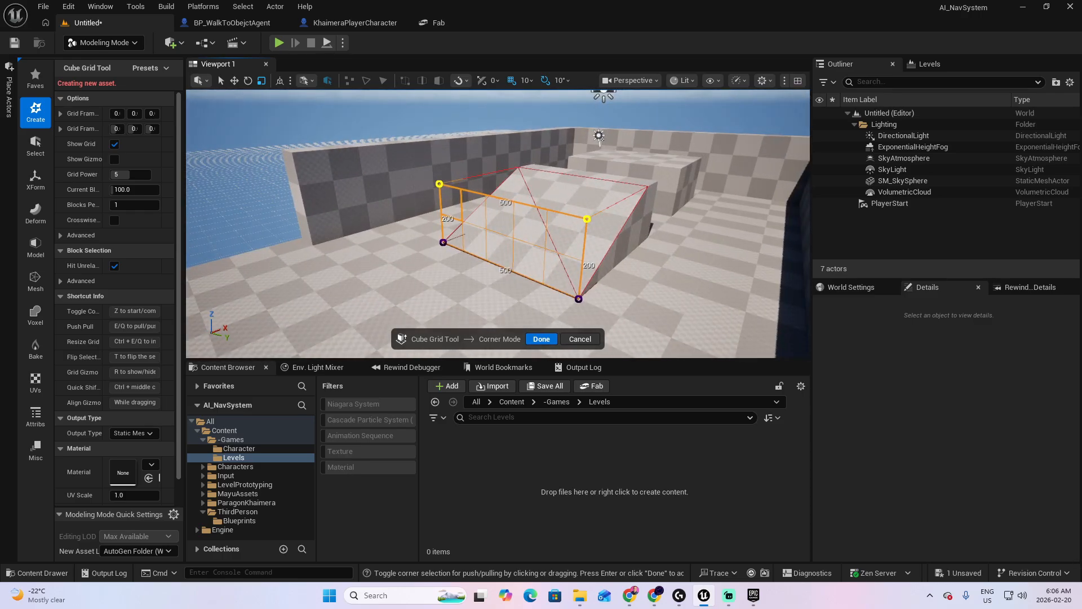
key("a")
right_click_drag(474, 265, 489, 273)
key("d")
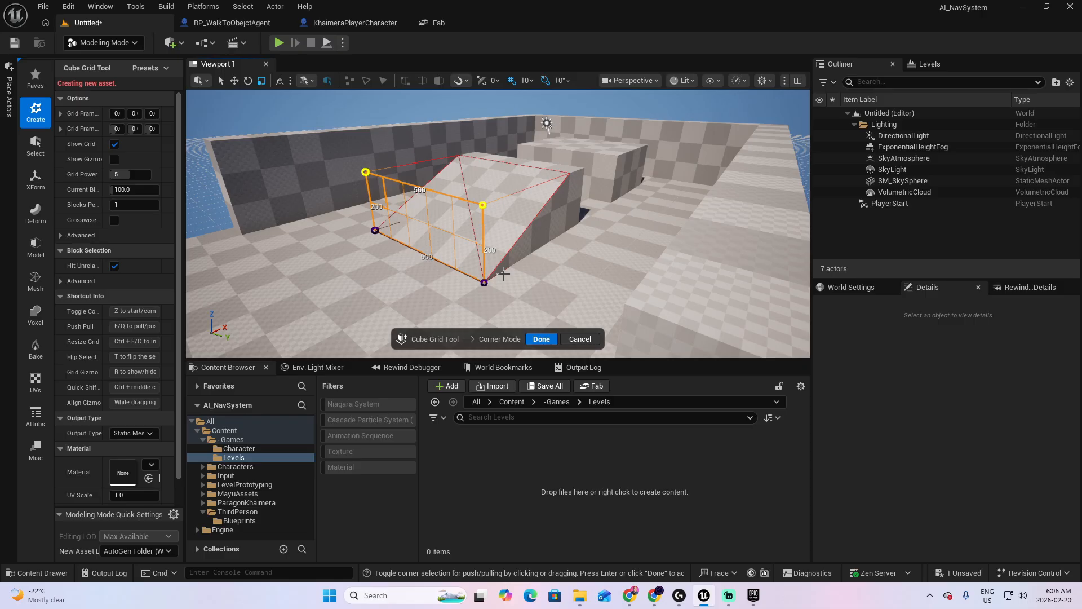
left_click(538, 340)
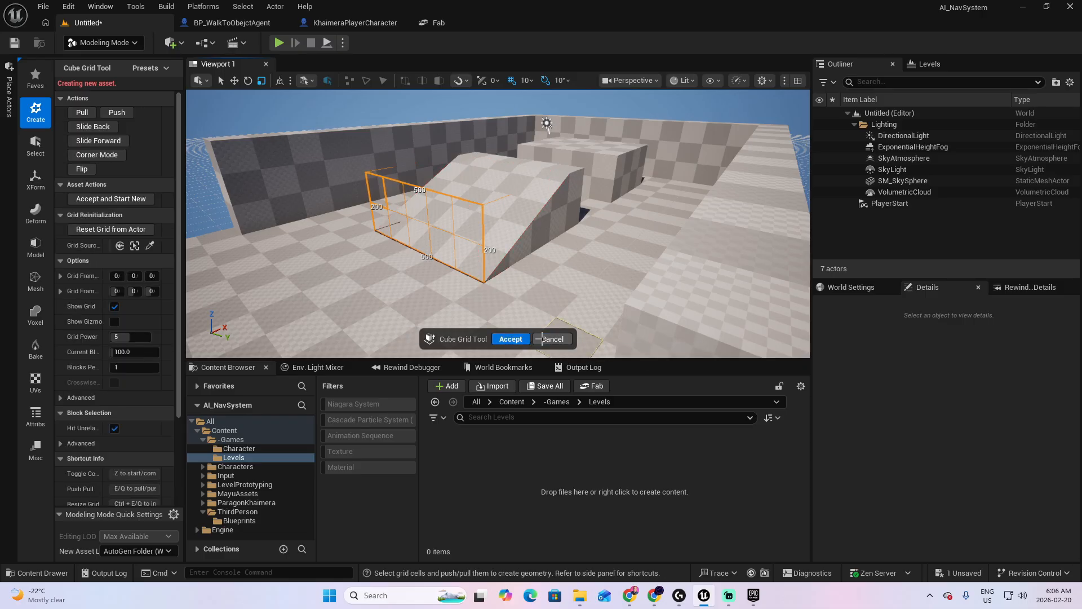
left_click(511, 339)
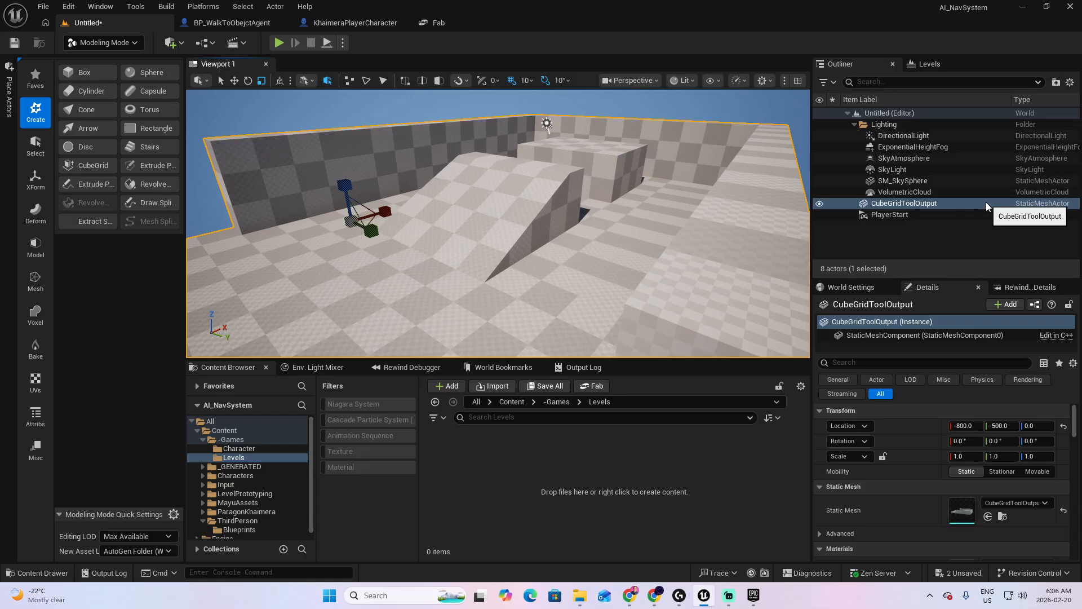
left_click(1002, 516)
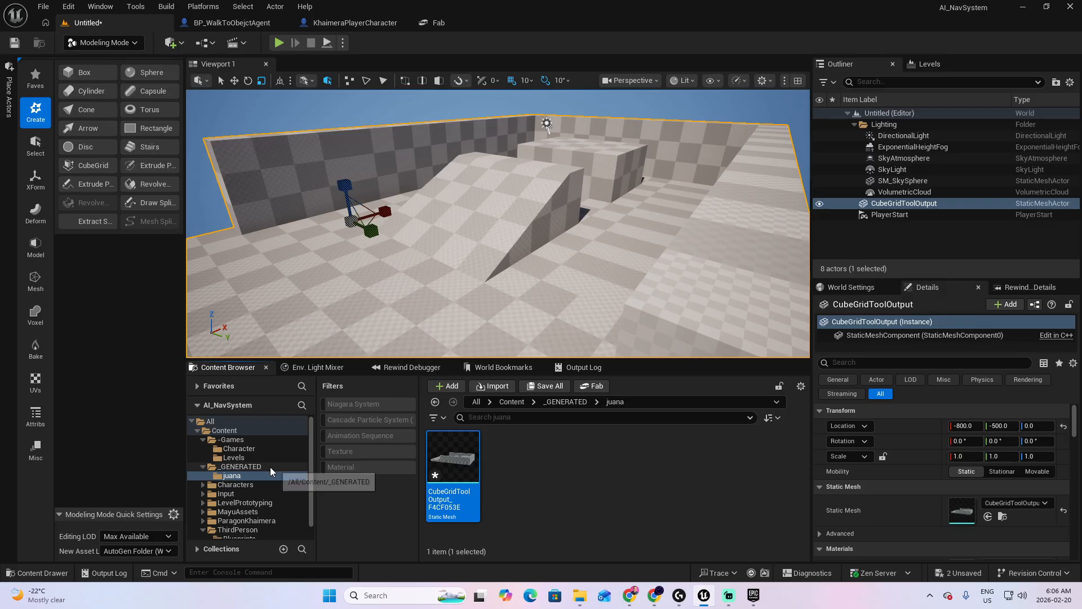
Move the PlayerStart to the floor's open end at about X -1530 and raise it to about Z 272.
right_click_drag(587, 232, 670, 234)
key("s")
left_click(912, 215)
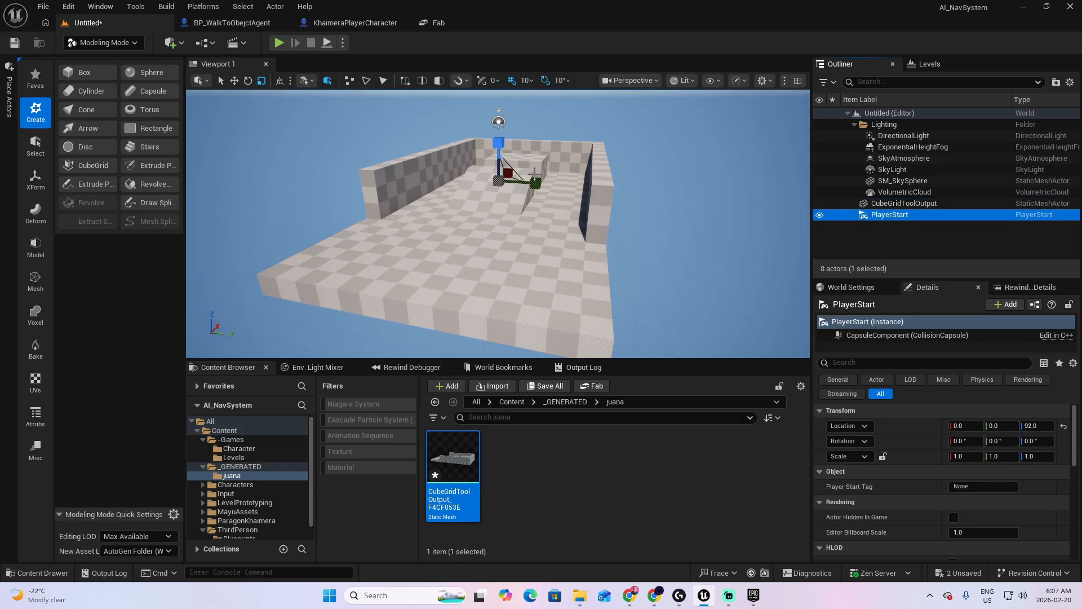
key("e")
key("w")
right_click_drag(530, 170, 451, 151)
key("d")
left_click_drag(640, 233, 424, 197)
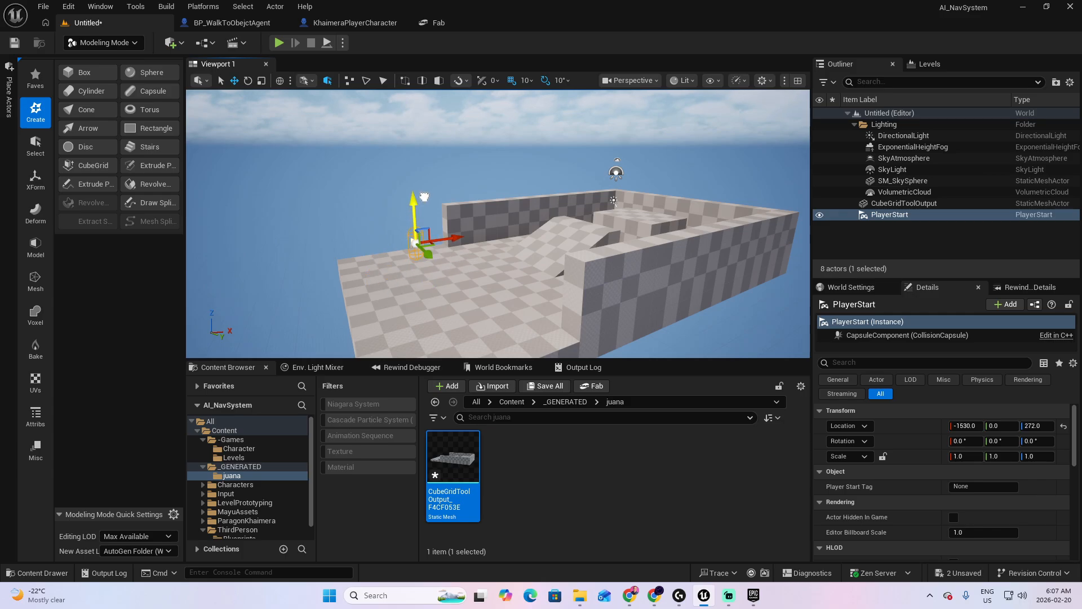
Shift the PlayerStart sideways to about Y 200 and lift it to about Z 282.
right_click_drag(562, 274, 710, 290)
key("a")
right_click_drag(417, 277, 440, 282)
key("s")
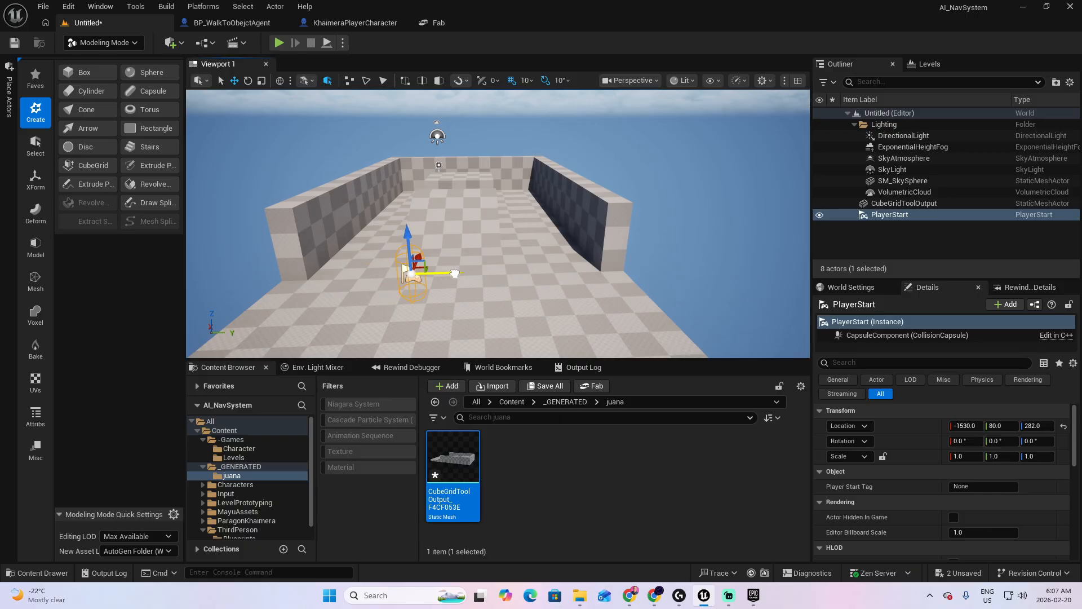
mouse_move(532, 291)
right_mouse_down()
mouse_move(524, 284)
mouse_move(550, 292)
right_mouse_up()
key("a")
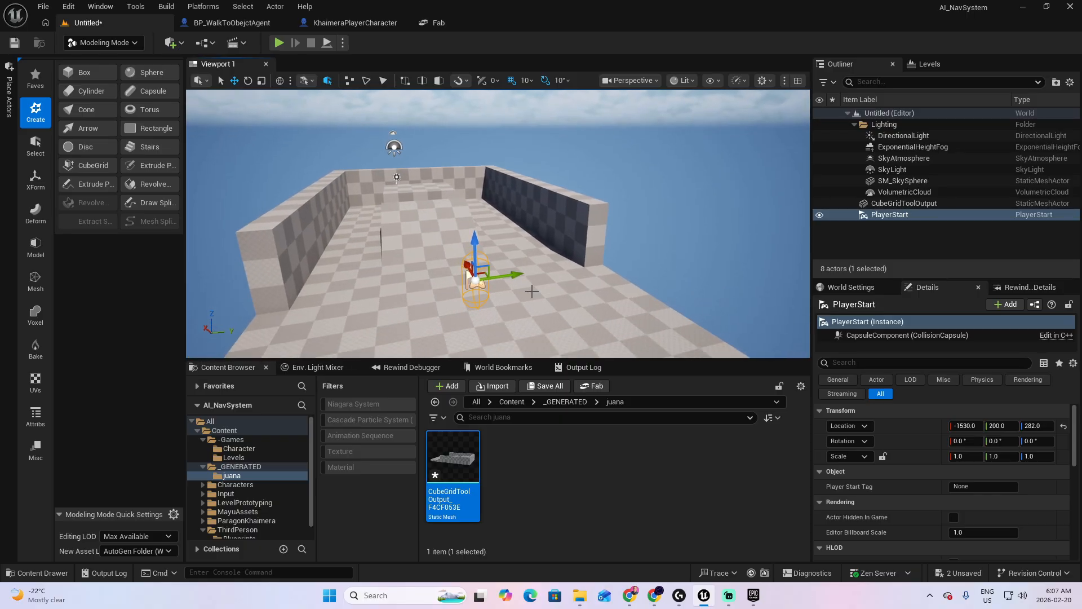
Play-test the level from the PlayerStart, stop the test, and frame the CubeGrid mesh to inspect the level.
left_click(285, 42)
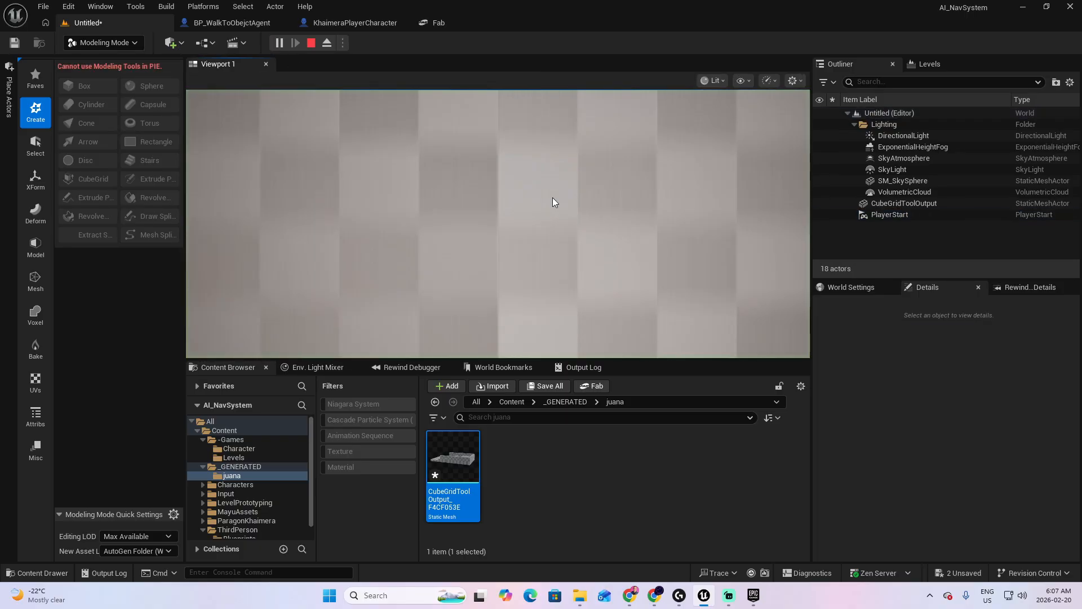
key("Escape")
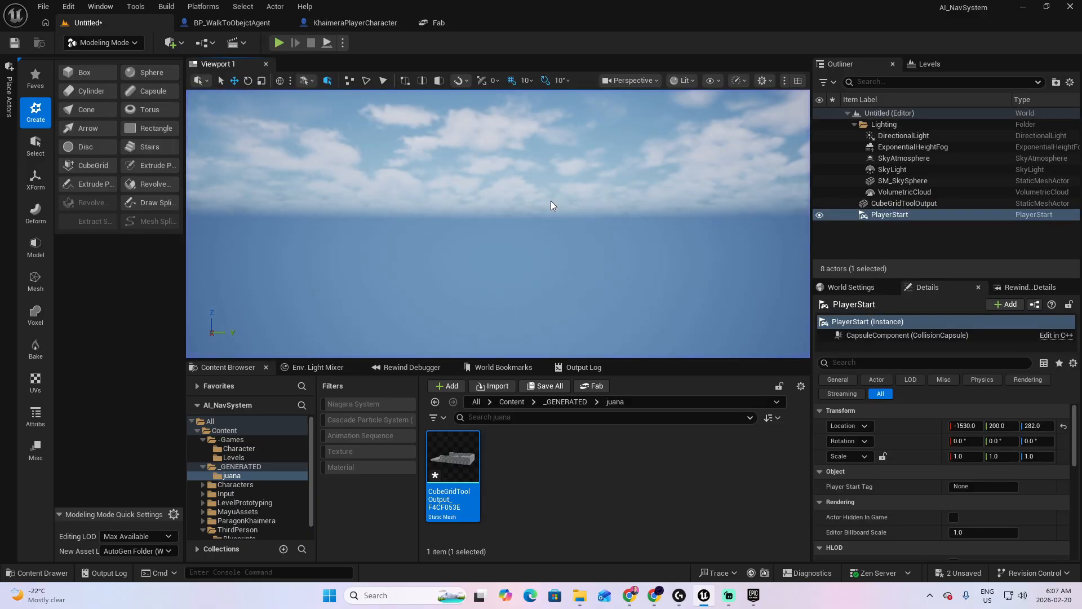
left_click(930, 205)
key("f")
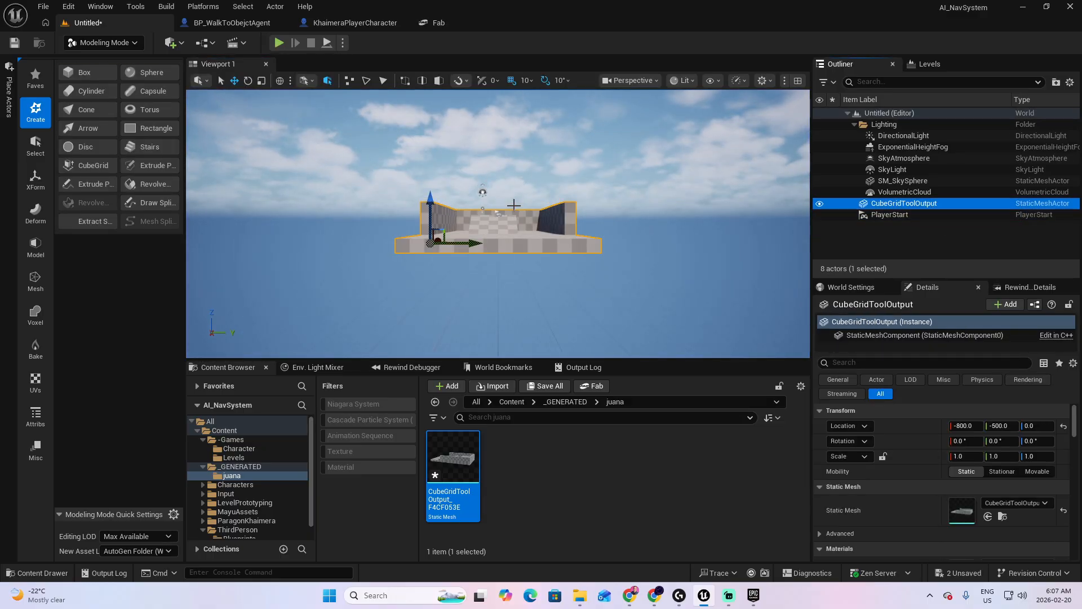
left_click_drag(515, 188, 531, 254, "alt")
key("w")
mouse_move(532, 254)
right_mouse_down()
mouse_move(531, 200)
mouse_move(532, 252)
right_mouse_up()
key("s")
mouse_move(477, 225)
right_mouse_down()
mouse_move(468, 218)
mouse_move(496, 227)
mouse_move(494, 248)
mouse_move(475, 225)
right_mouse_up()
key("e")
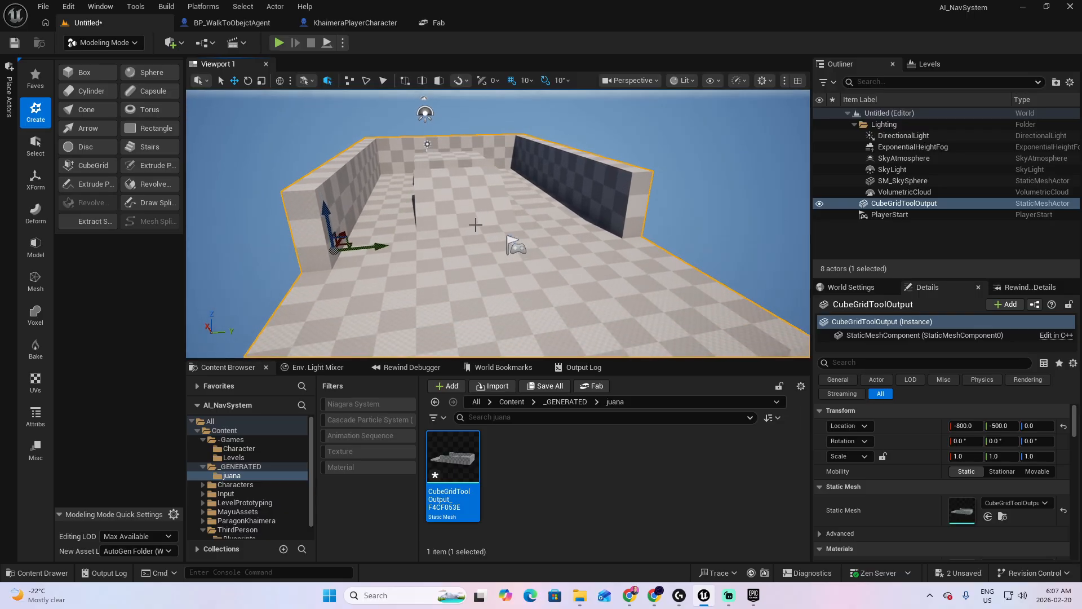
Switch to Selection Mode and place a Nav Mesh Bounds Volume on the open floor near the PlayerStart.
left_click(134, 44)
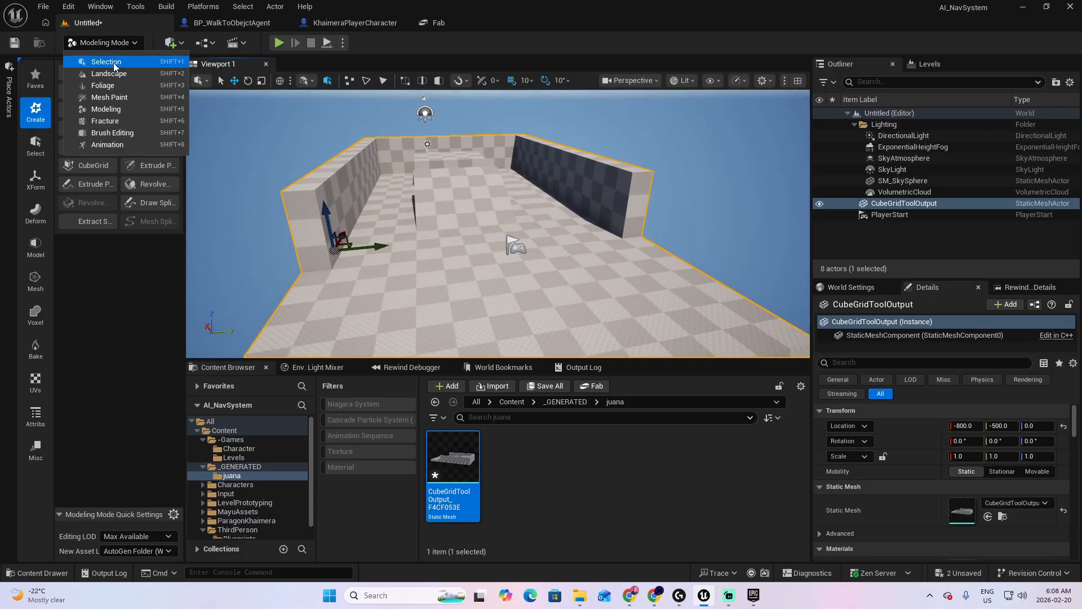
left_click(114, 63)
left_click(9, 95)
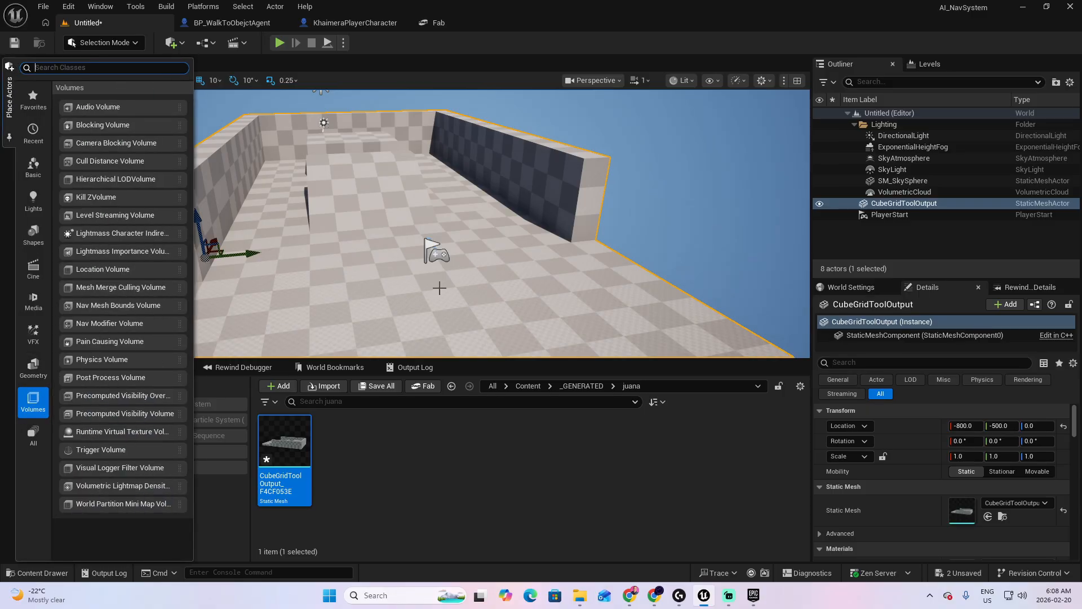
mouse_move(337, 278)
right_mouse_down()
mouse_move(293, 282)
mouse_move(337, 278)
right_mouse_up()
key("a")
right_click_drag(161, 274, 190, 267)
key("s")
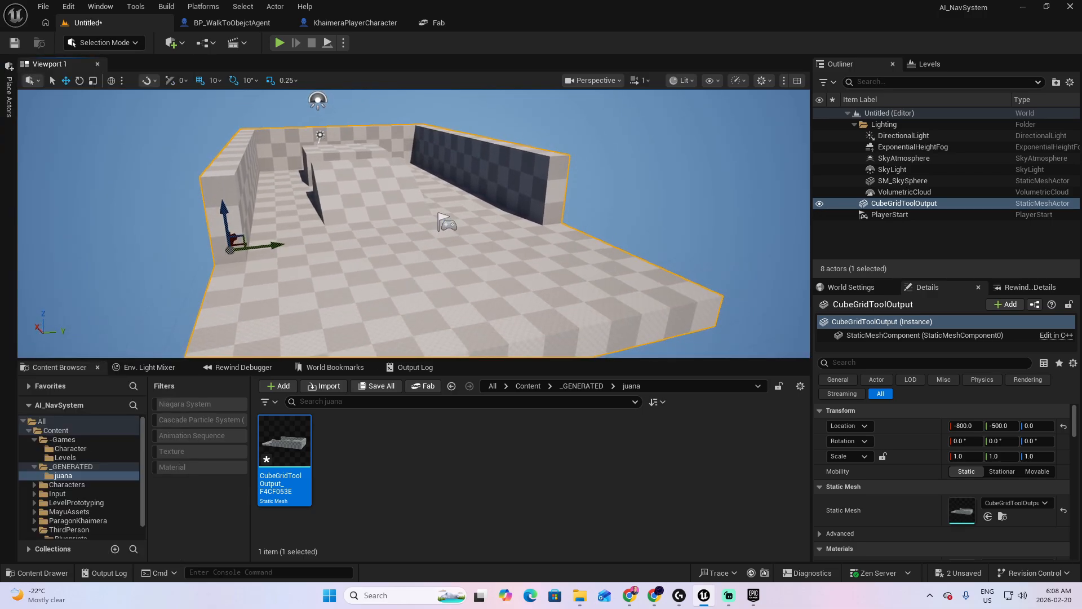
left_click(8, 100)
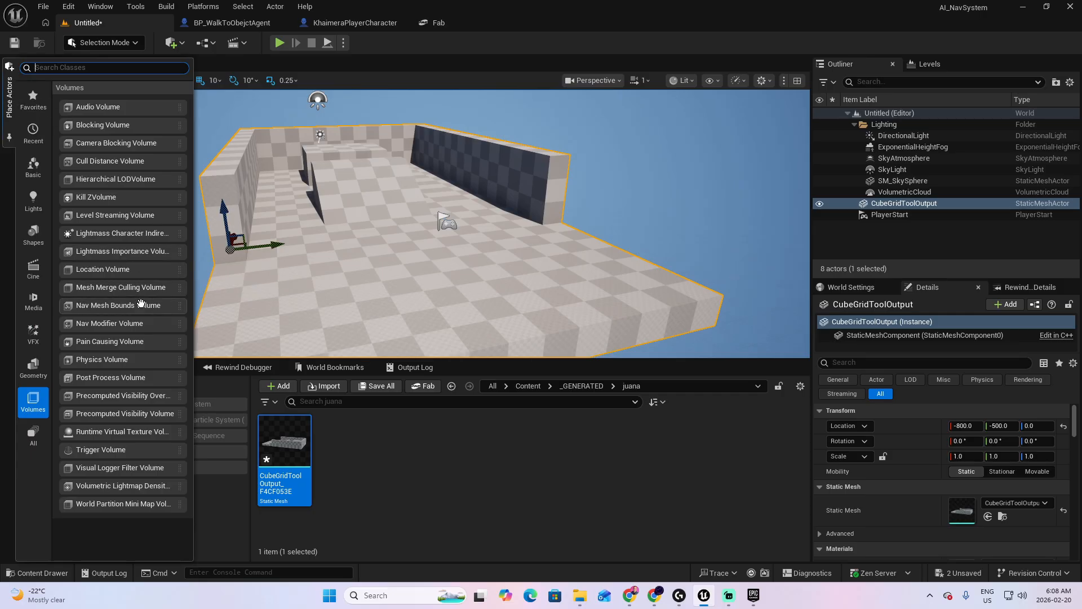
left_click_drag(138, 307, 412, 224)
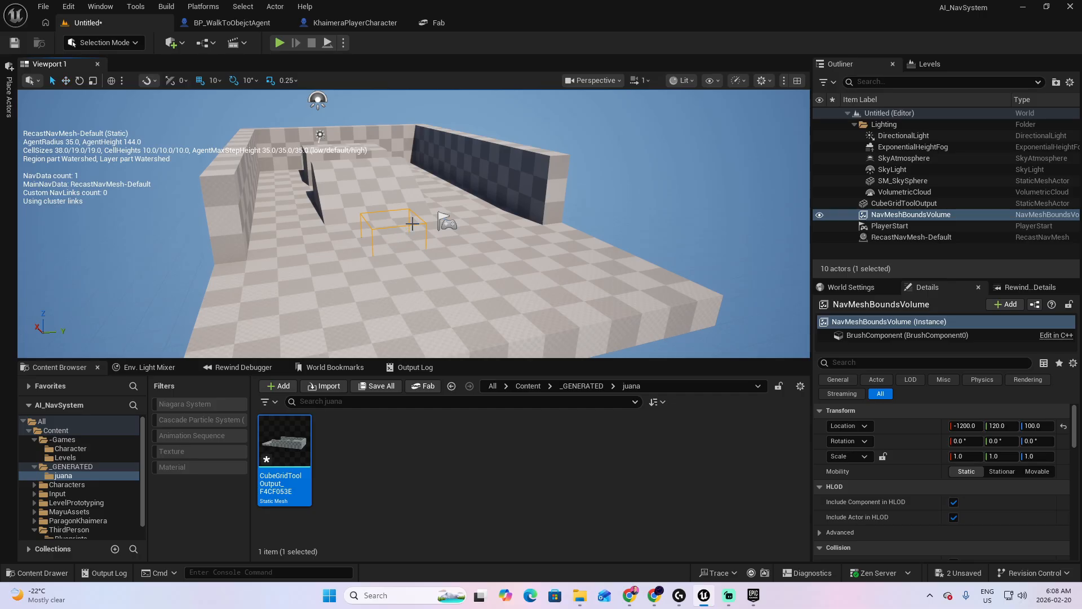
Scale the Nav Mesh Bounds Volume to 9 in X and 6 in Y so it extends over the level floor.
key("e")
key("r")
key("d")
right_click_drag(417, 221, 243, 226)
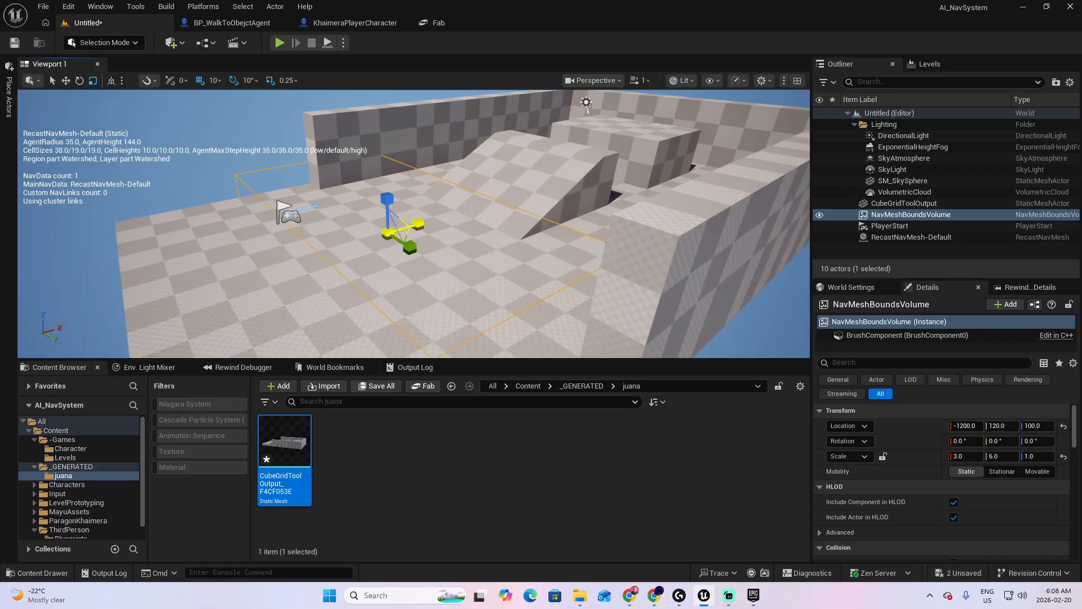
key("a")
right_click_drag(413, 234, 507, 234)
key("d")
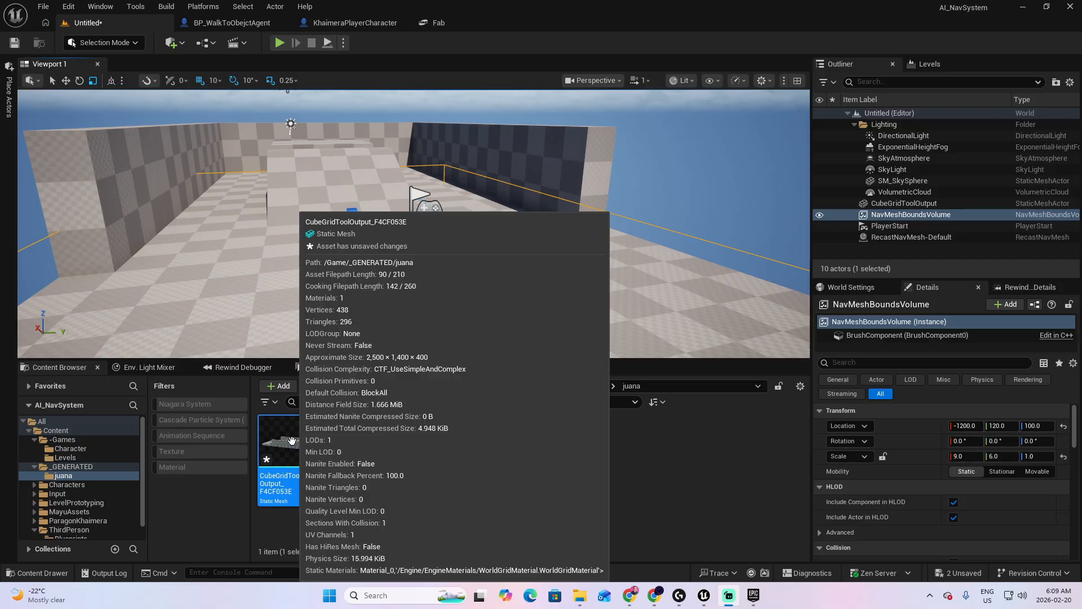
Open the CubeGrid static mesh asset and set its Collision Complexity to Use Complex Collision As Simple.
double_click(291, 439)
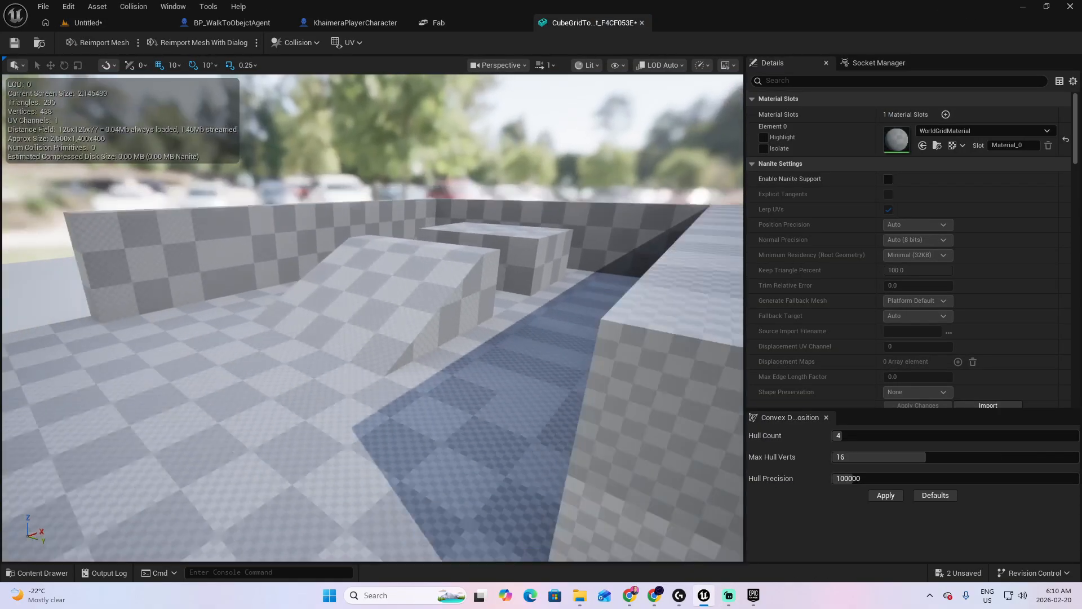
right_click_drag(372, 316, 465, 288)
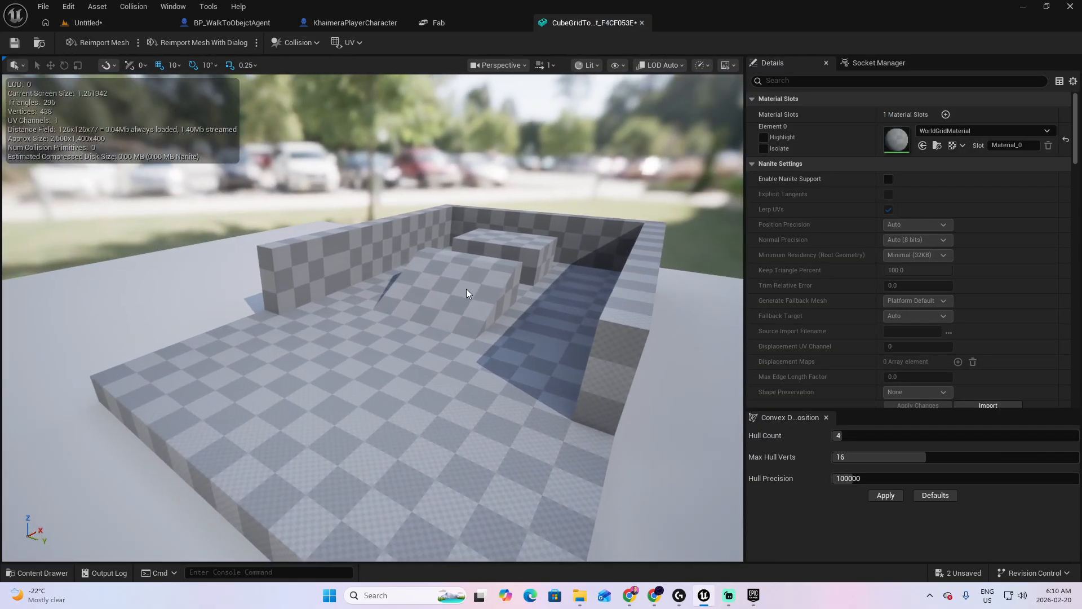
left_click(804, 80)
type("co")
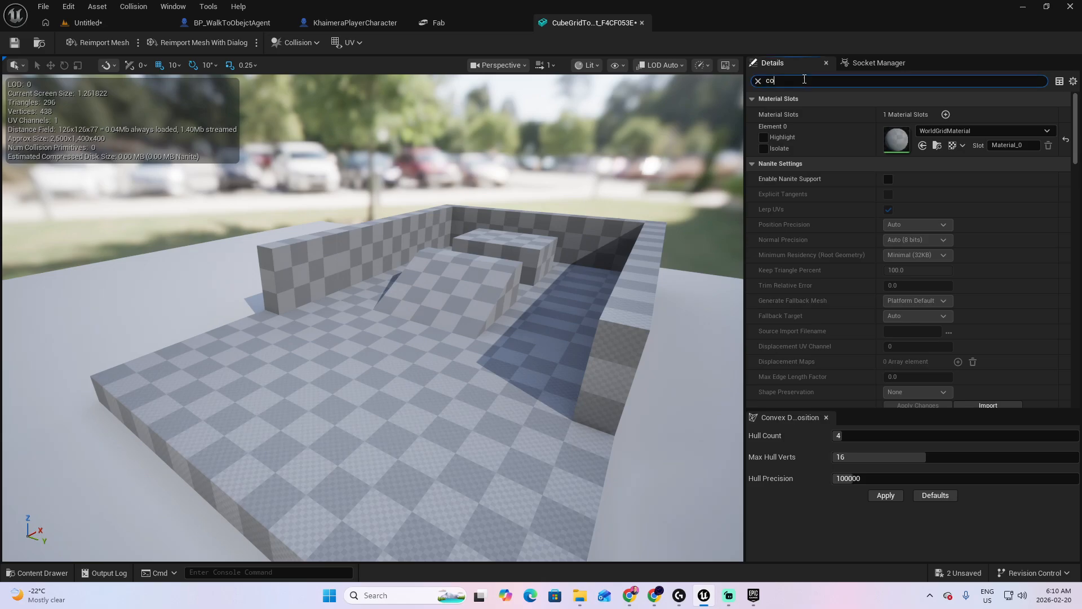
type("llision c")
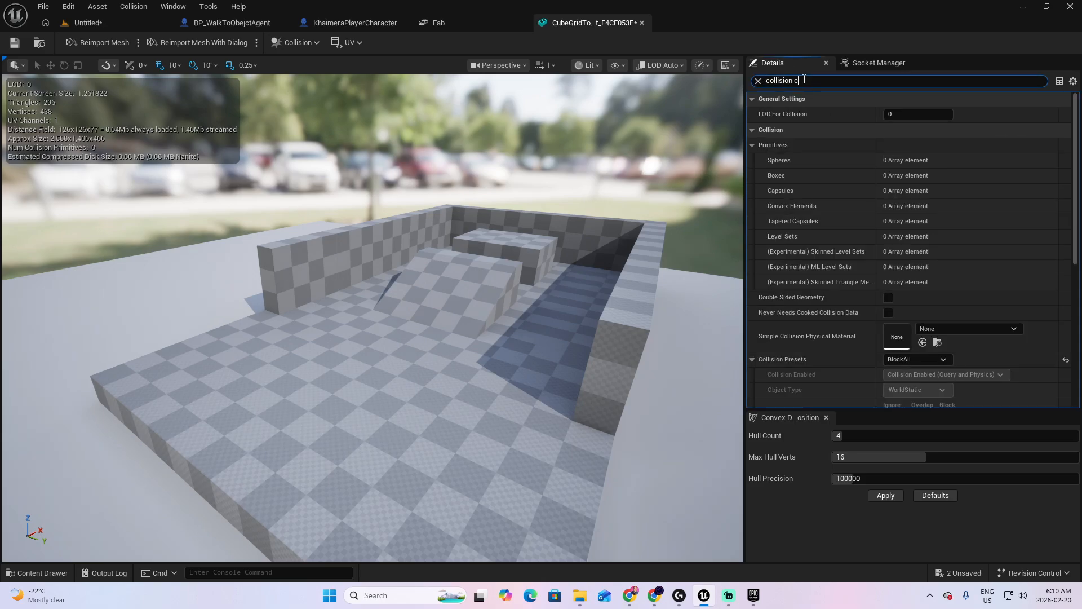
type("om")
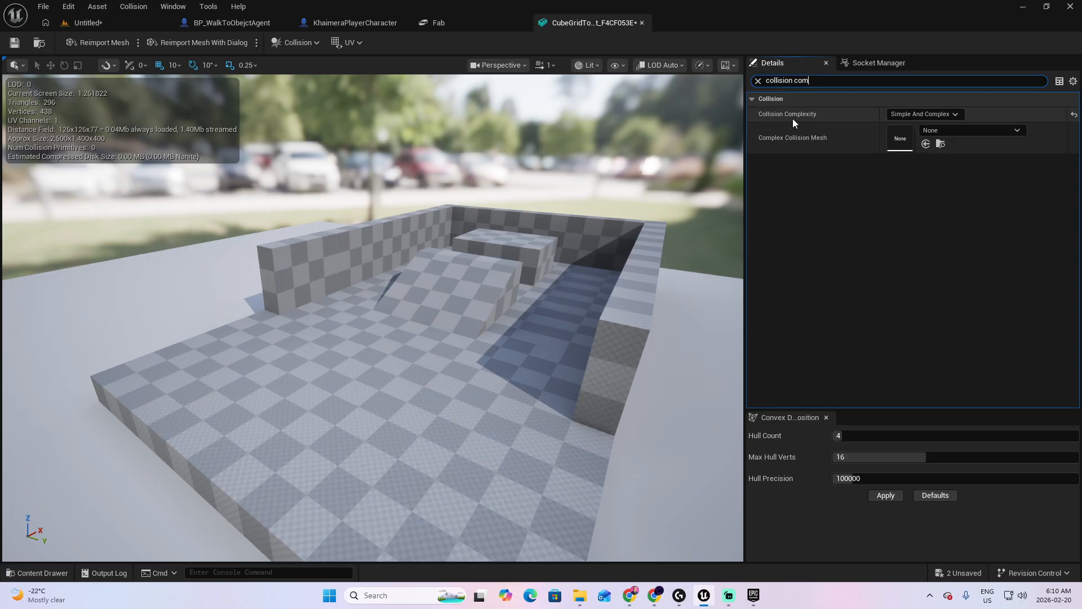
left_click(955, 115)
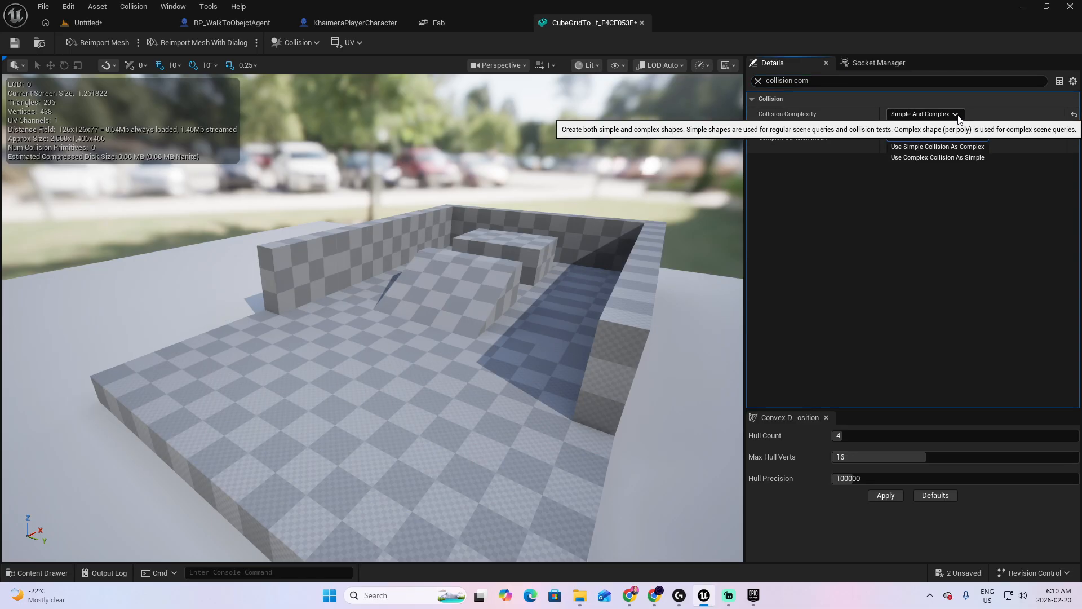
left_click(950, 159)
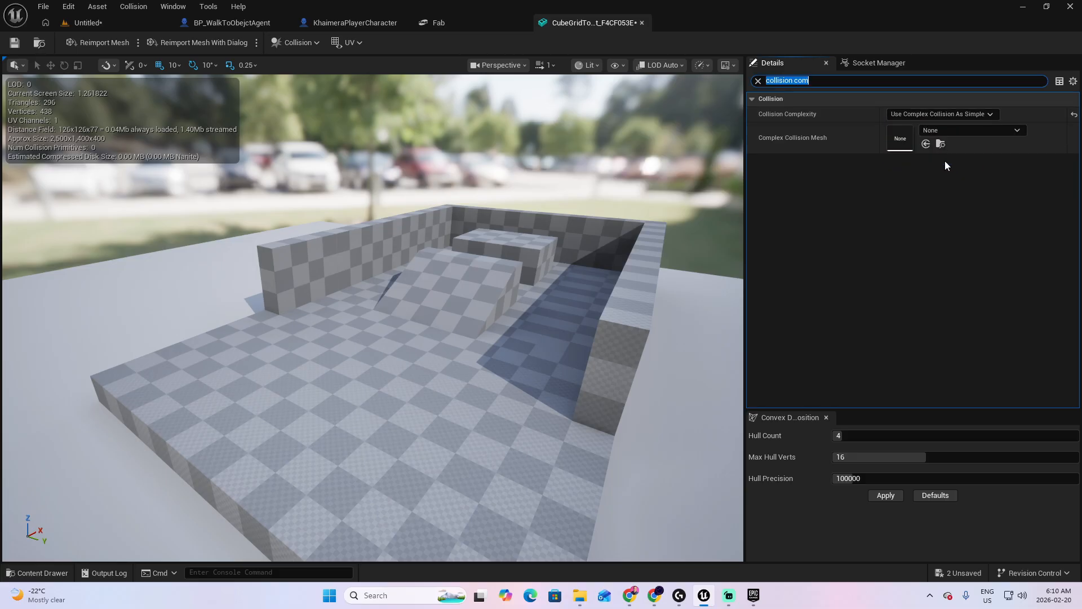
Apply convex decomposition with hull count 4, 16 max hull verts and precision 100000, then save the mesh and return to the level.
left_click(884, 496)
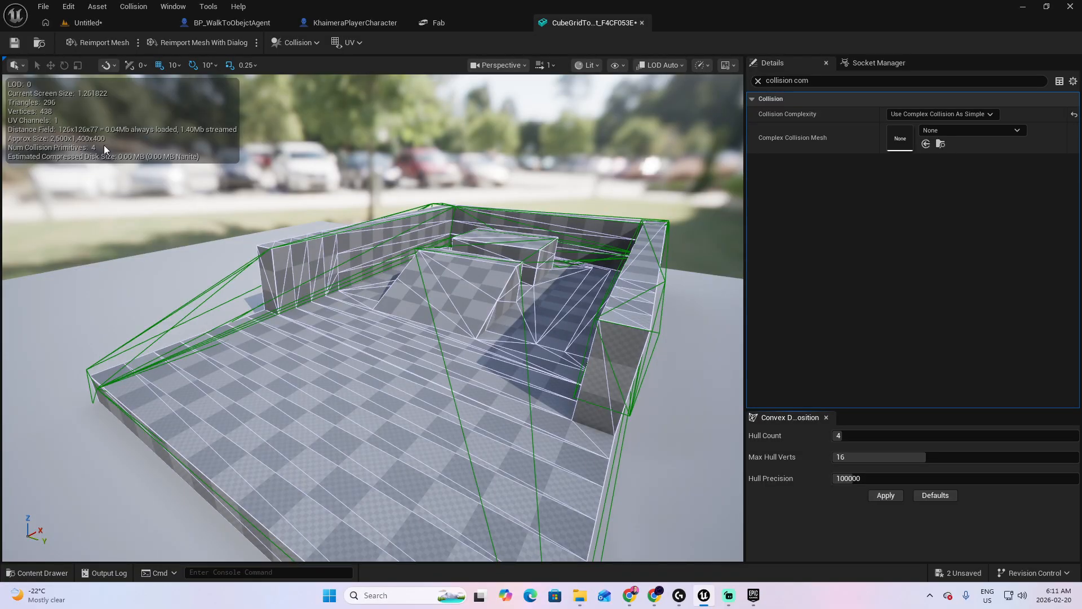
left_click(15, 43)
left_click(90, 23)
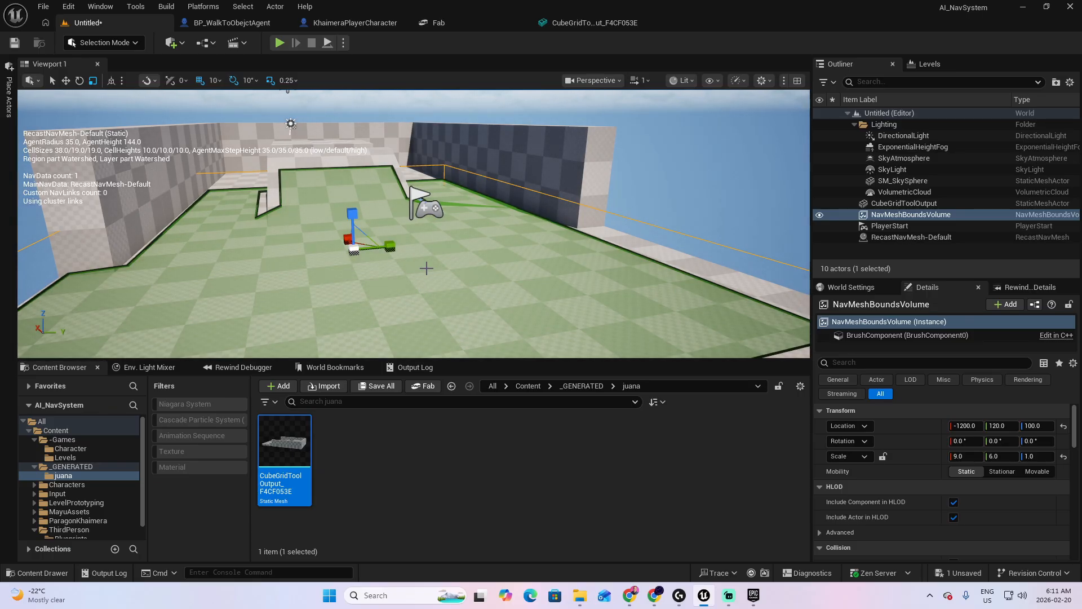
Play-test the level by running the character across the floor towards the ramp, then stop and inspect the navmesh coverage.
left_click(280, 43)
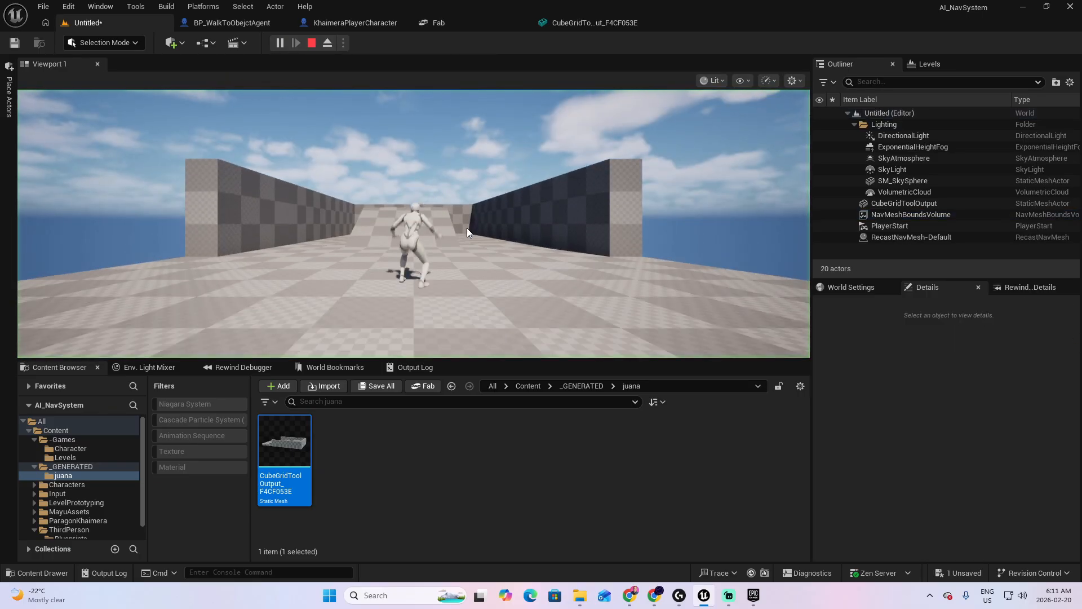
key("w")
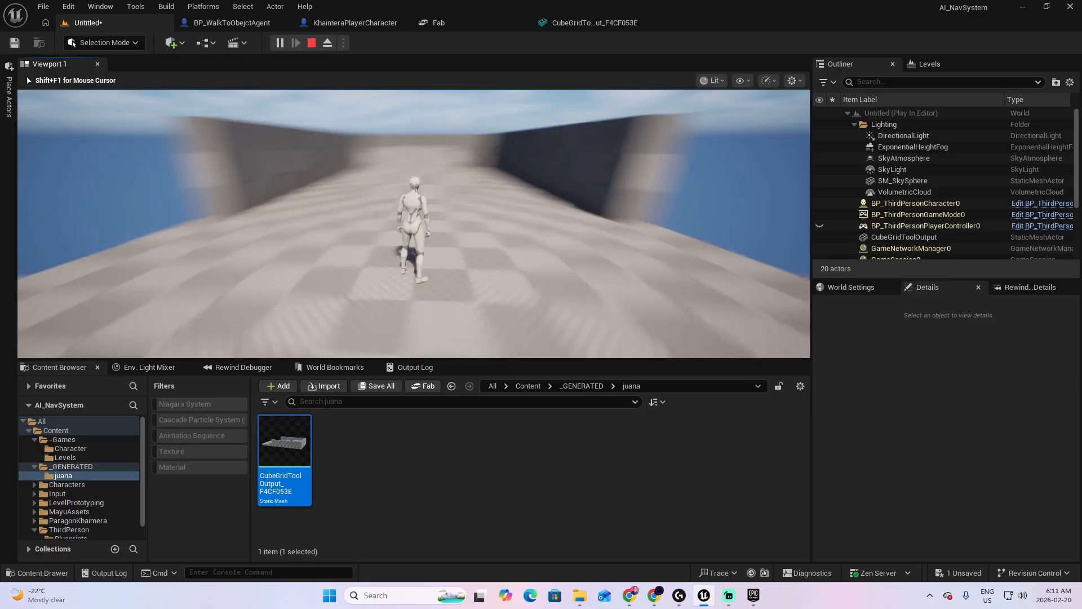
key("w")
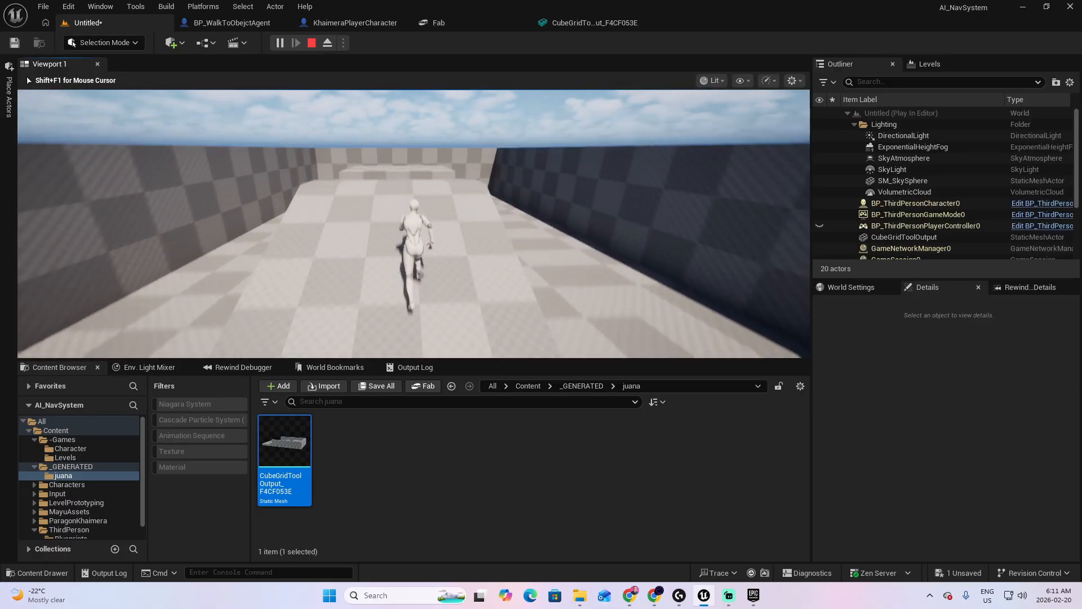
key("w")
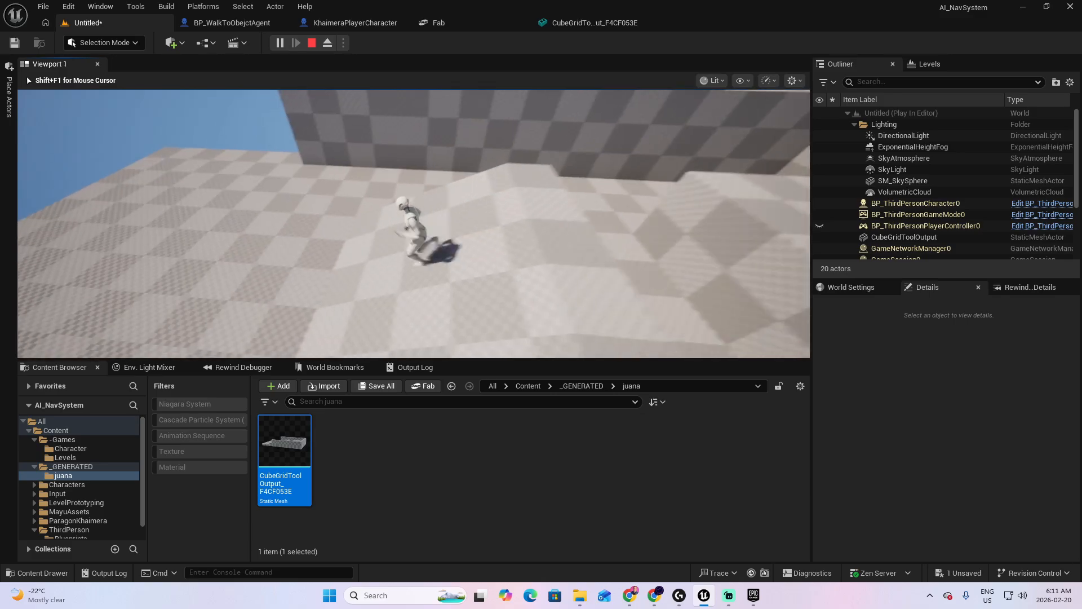
key("Escape")
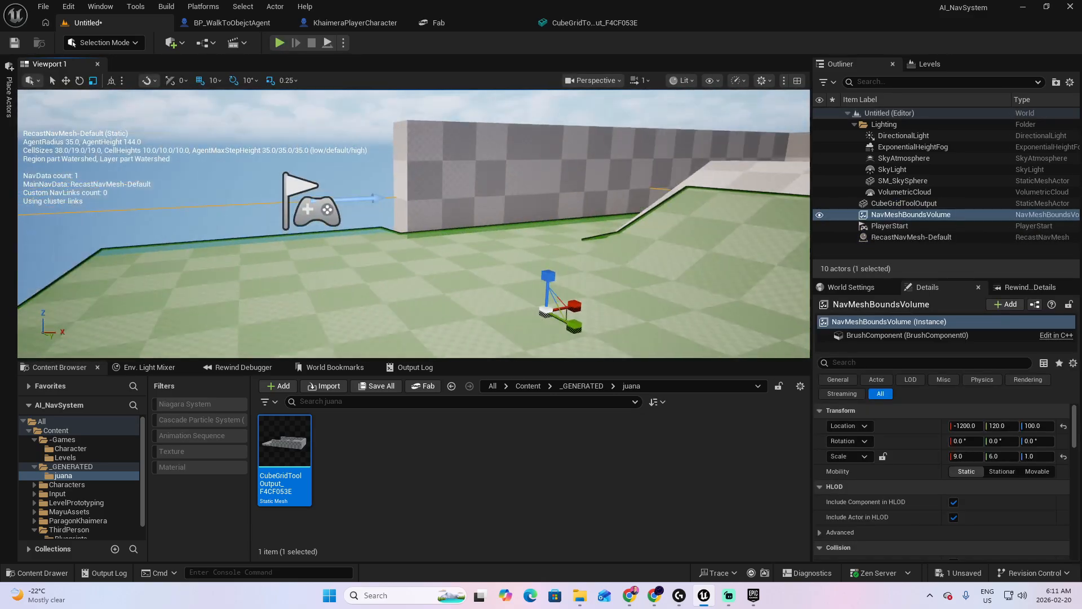
key("s")
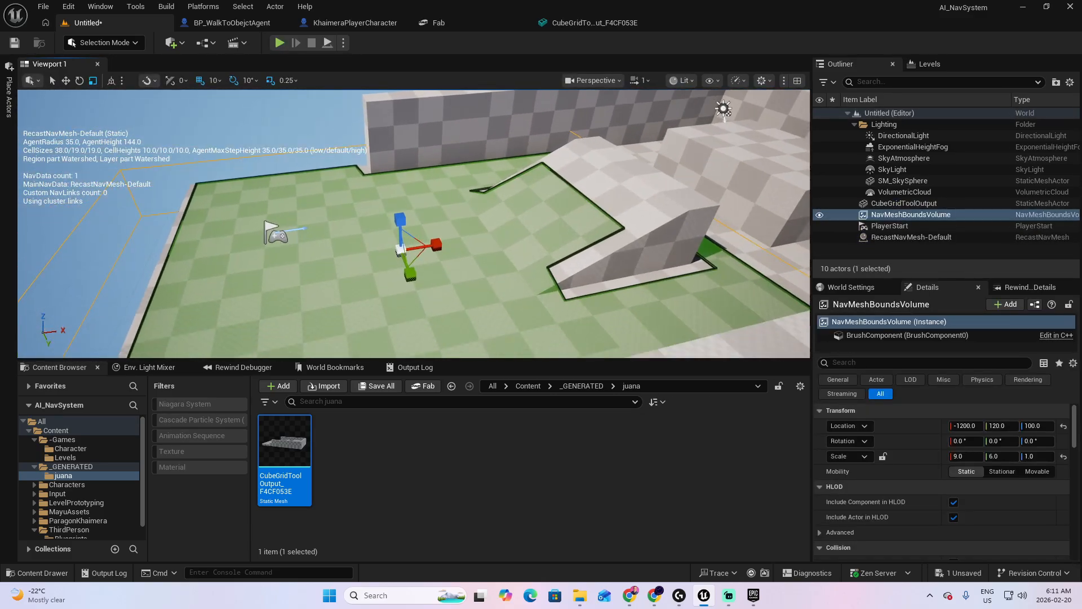
Move the Nav Mesh Bounds Volume to X -640 and scale it to 11 in X and 2.5 in Z to cover the raised block.
right_click_drag(407, 242, 324, 248)
key("d")
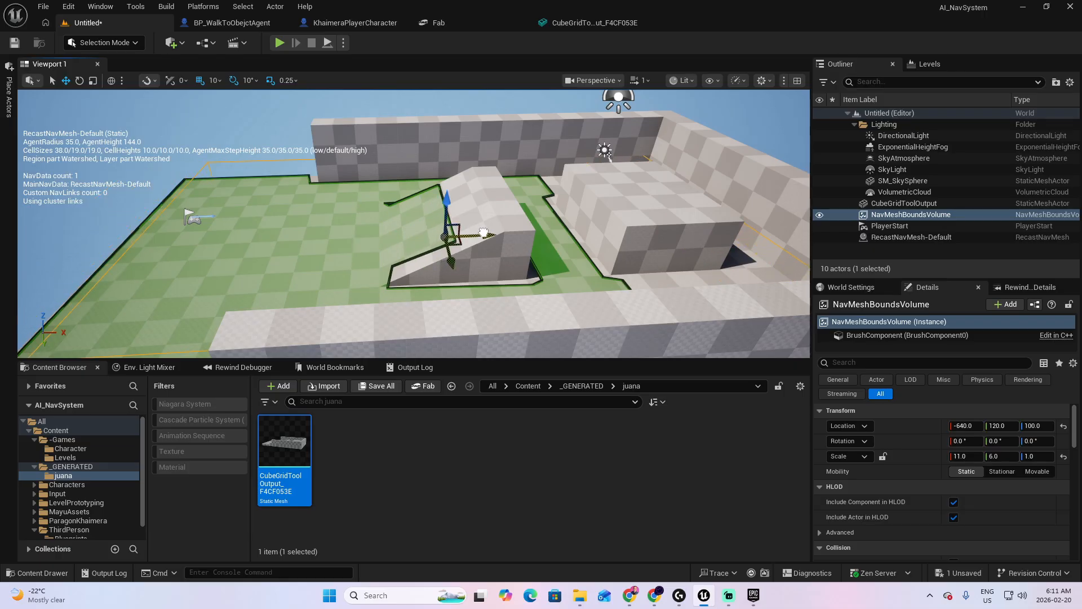
key("d")
right_click_drag(483, 232, 476, 235)
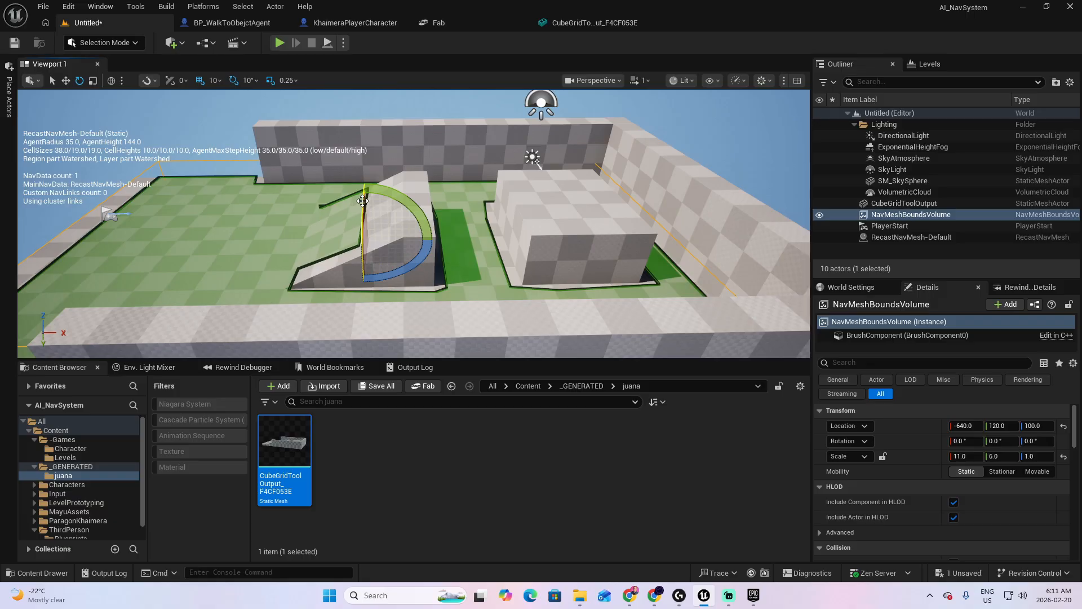
key("r")
mouse_move(365, 207)
left_mouse_down()
mouse_move(365, 195)
mouse_move(366, 213)
left_mouse_up()
key("a")
right_click_drag(365, 213, 428, 226)
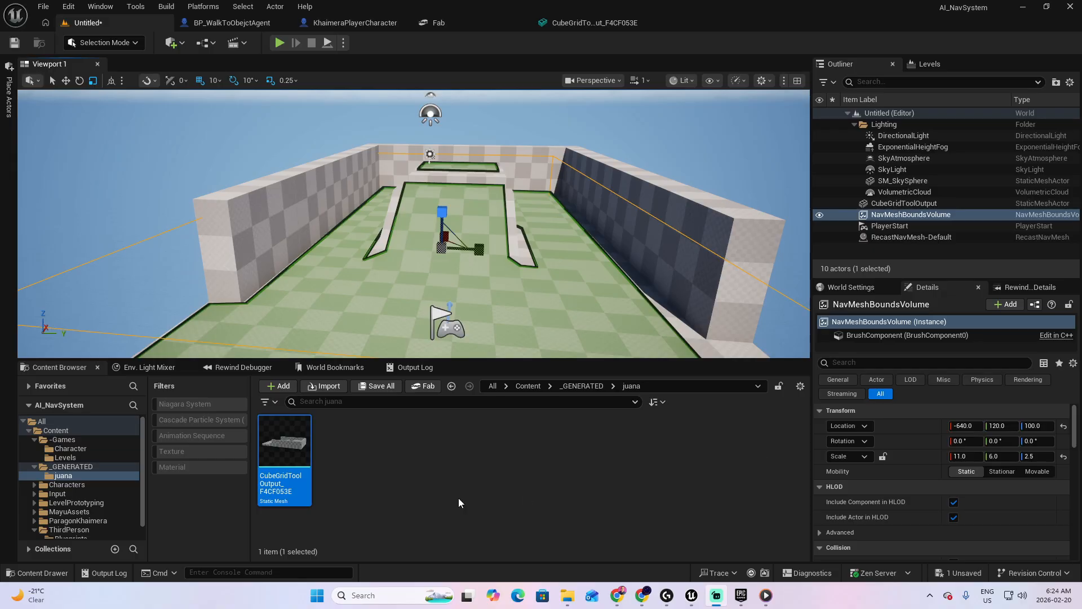
Place the BP_WalkToObejctAgent blueprint from the Character folder on the level floor at about X -1240, Y 480.
left_click(69, 449)
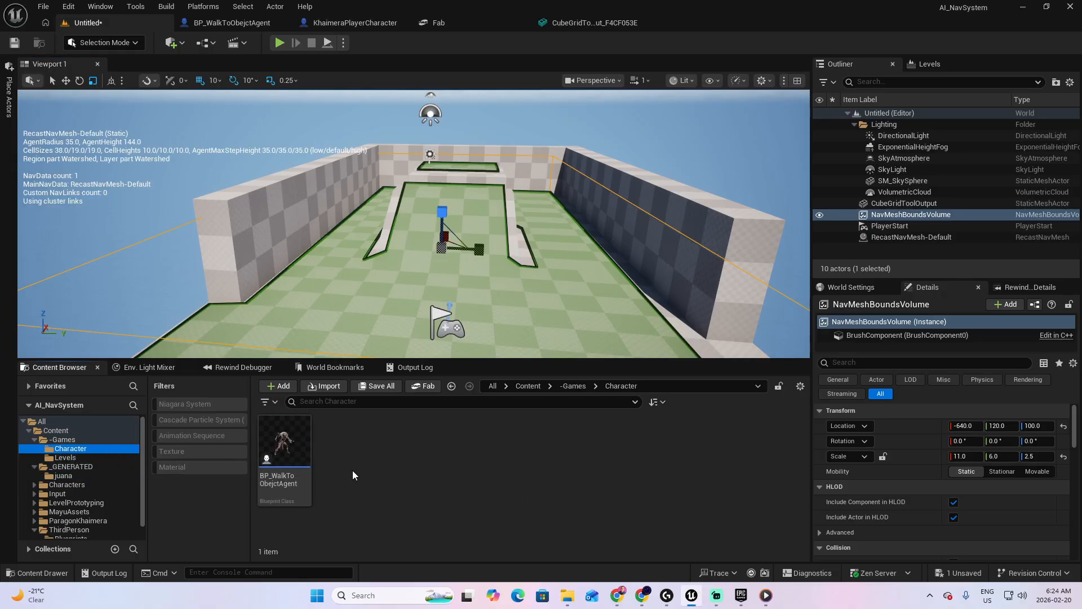
left_click_drag(284, 449, 575, 316)
key("a")
right_click_drag(602, 326, 603, 325)
key("s")
Move the placed agent along X to -1650, near the open end of the floor facing the ramp.
key("e")
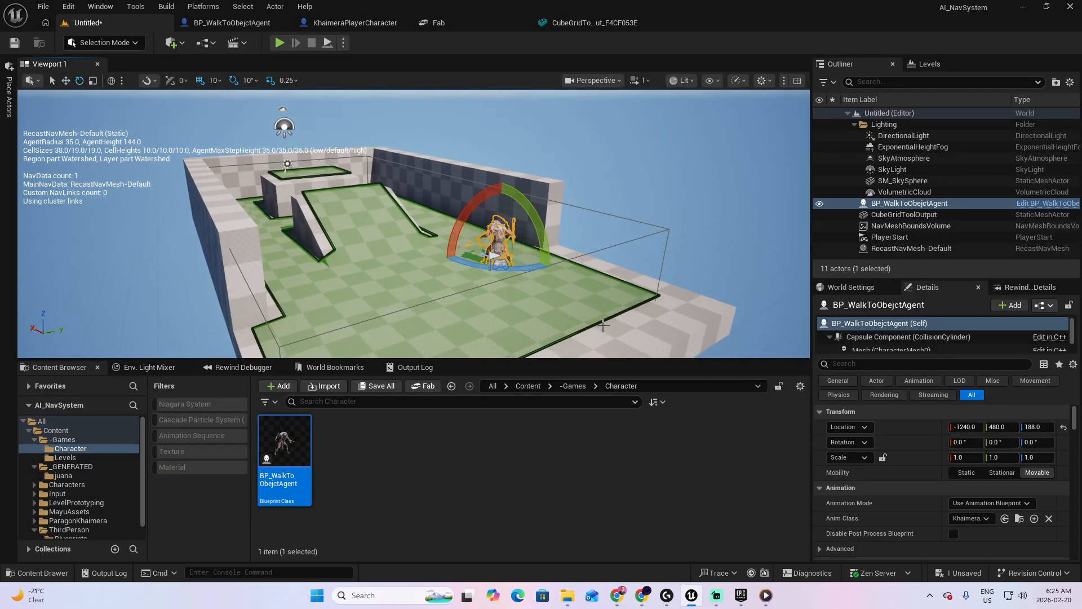
key("w")
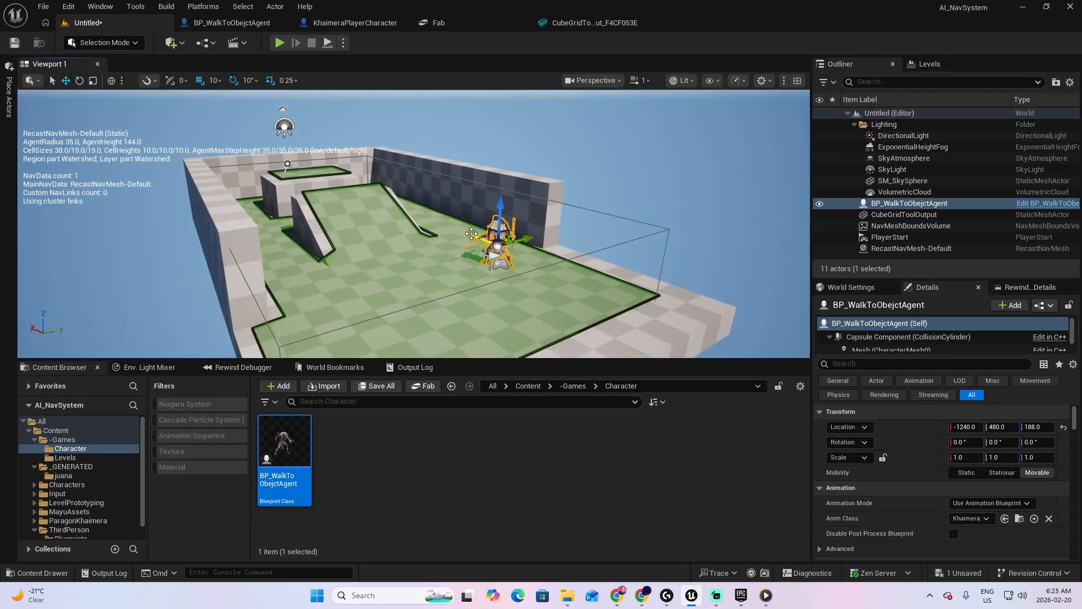
left_click_drag(472, 233, 549, 277)
right_click_drag(549, 277, 451, 287)
key("d")
key("d")
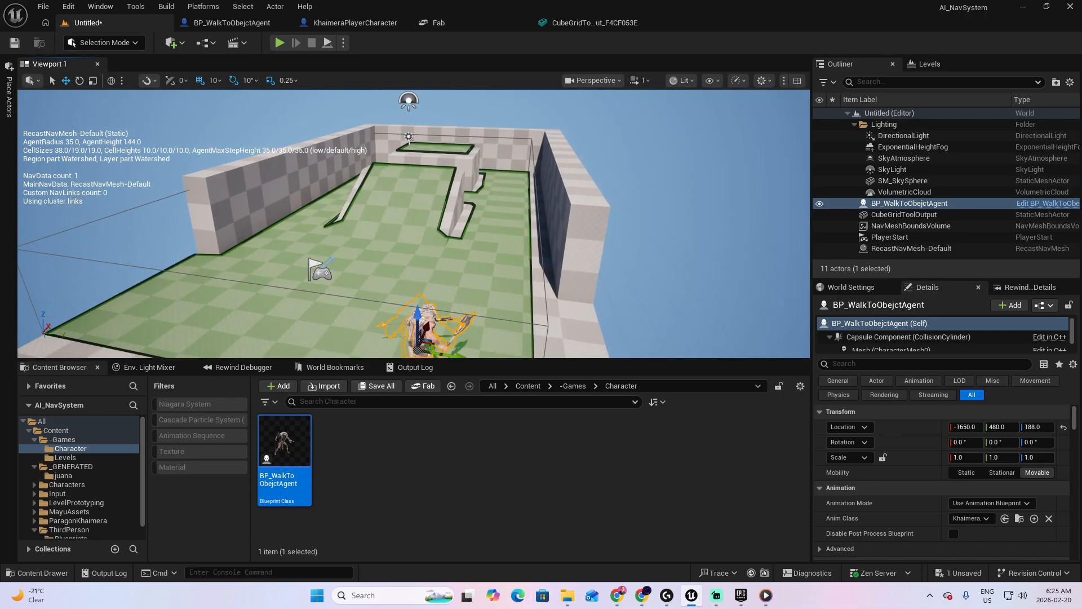
Save the level as Level1 in the -Games/Levels folder.
left_click(14, 42)
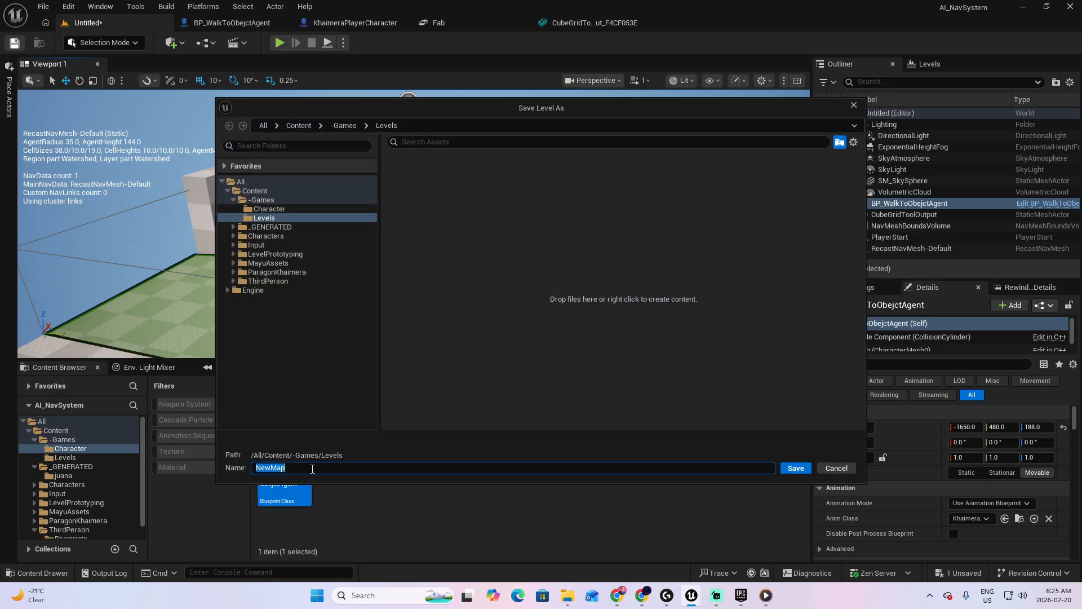
type("Level1")
key("Return")
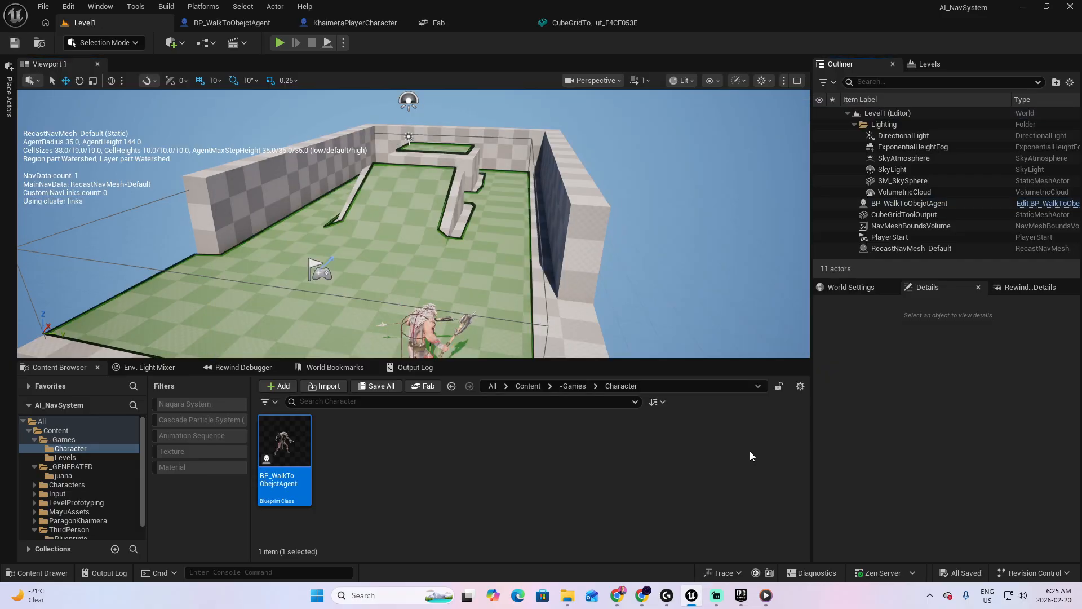
Open the Lvl_ThirdPerson level from the ThirdPerson folder and copy its SM-Sphere actor.
left_click_drag(144, 467, 141, 496)
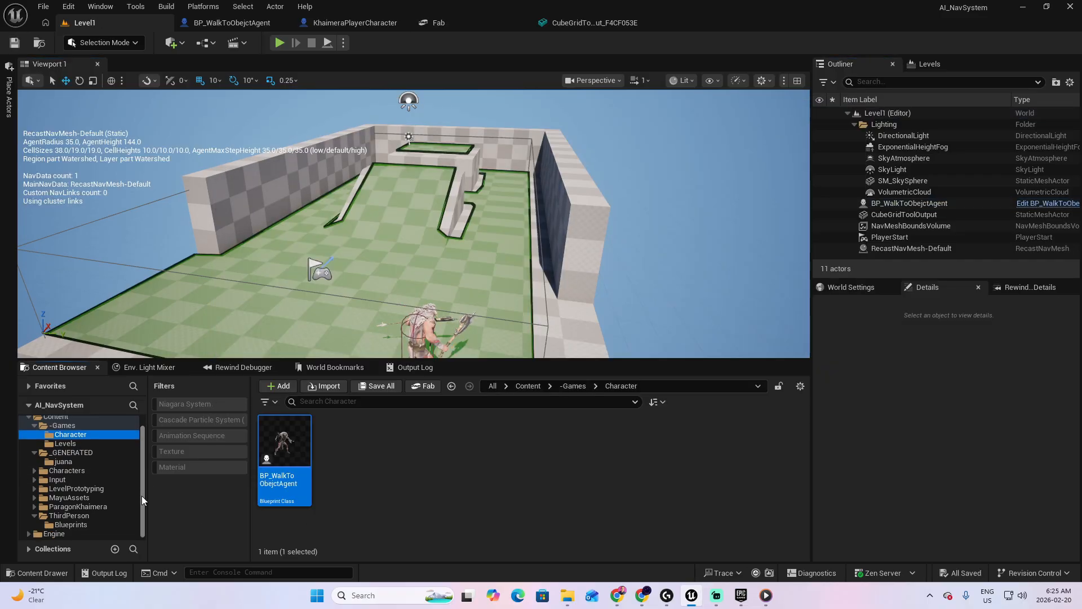
left_click(70, 516)
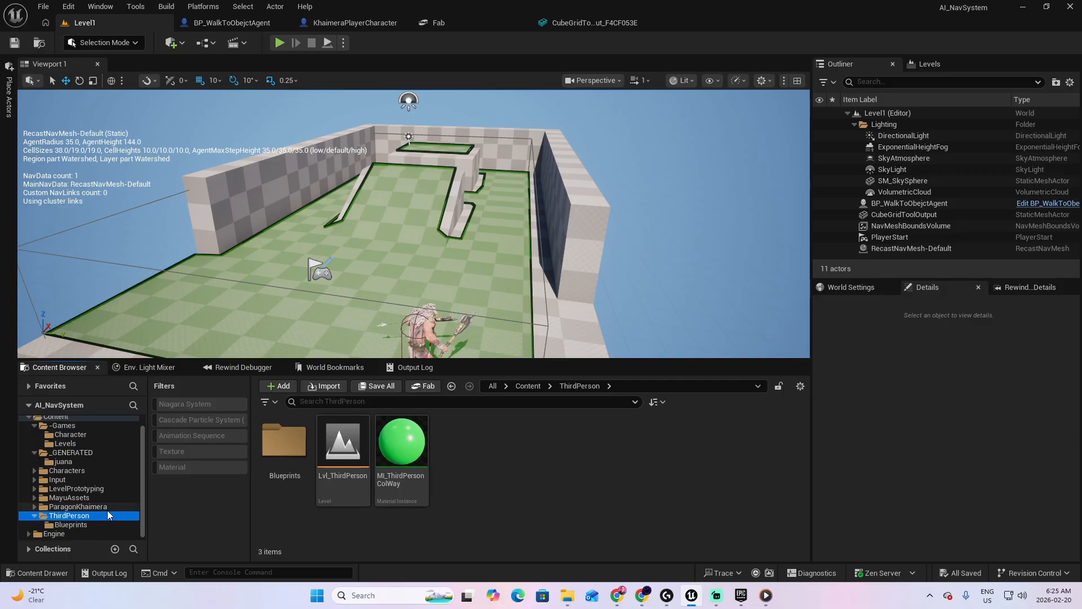
double_click(341, 445)
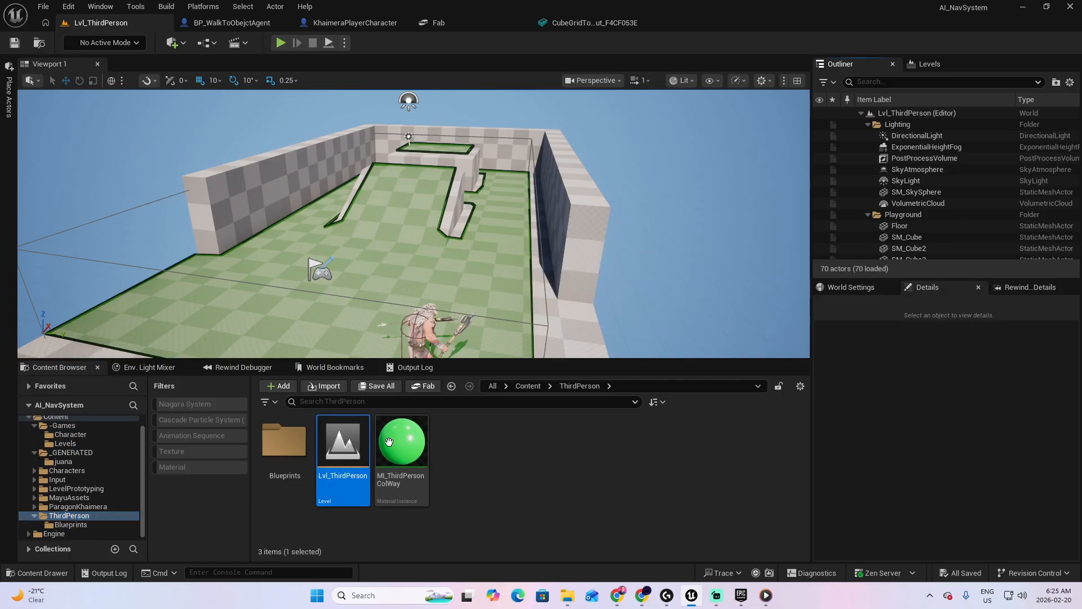
left_click(231, 245)
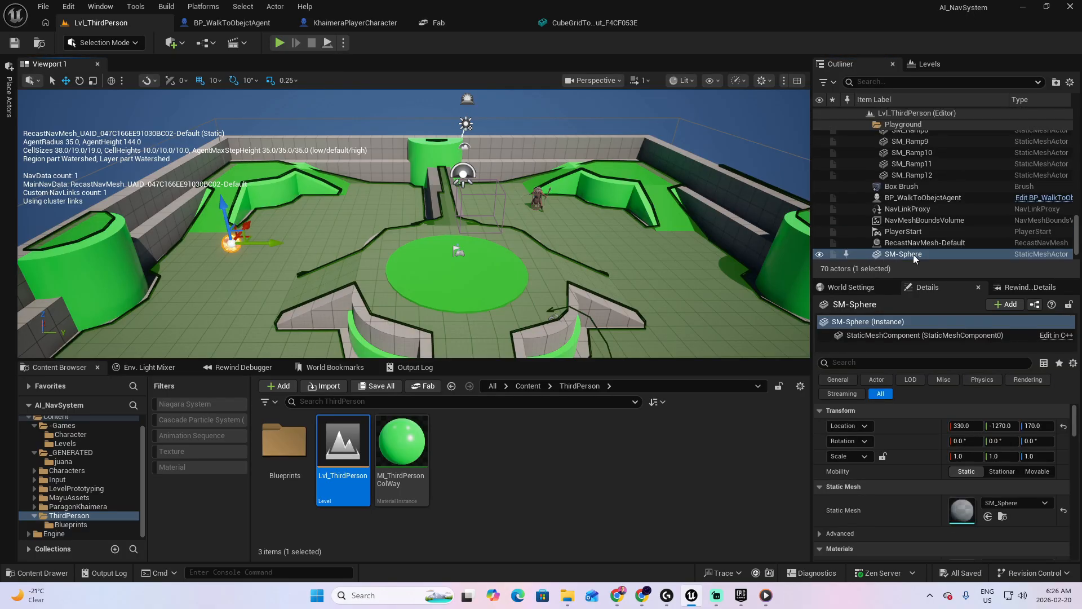
left_click(903, 254)
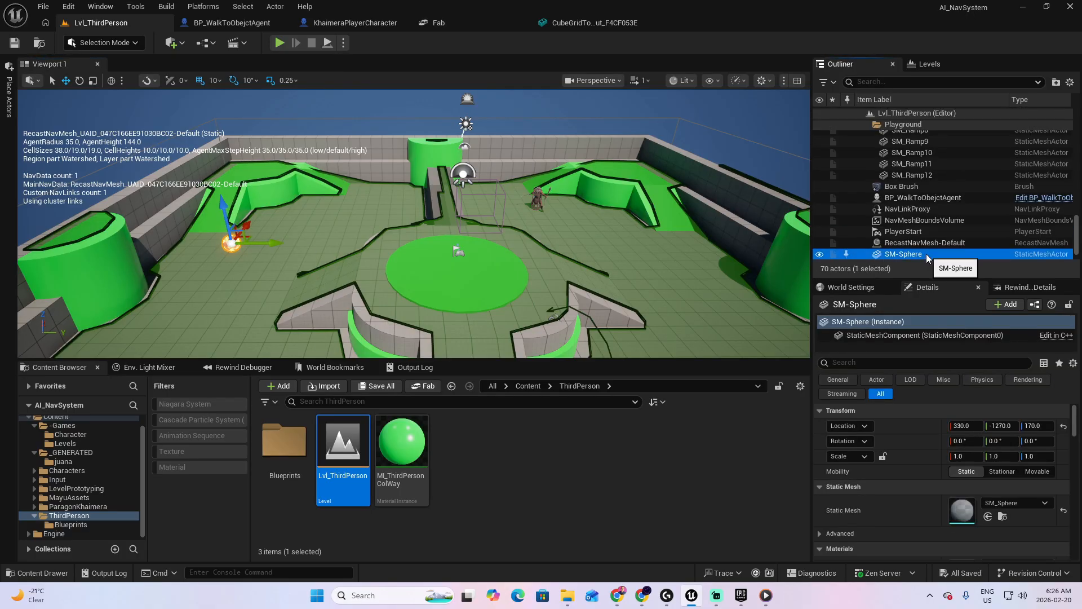
Reopen Level1 from the Levels folder and paste the copied SM-Sphere into it.
left_click(64, 443)
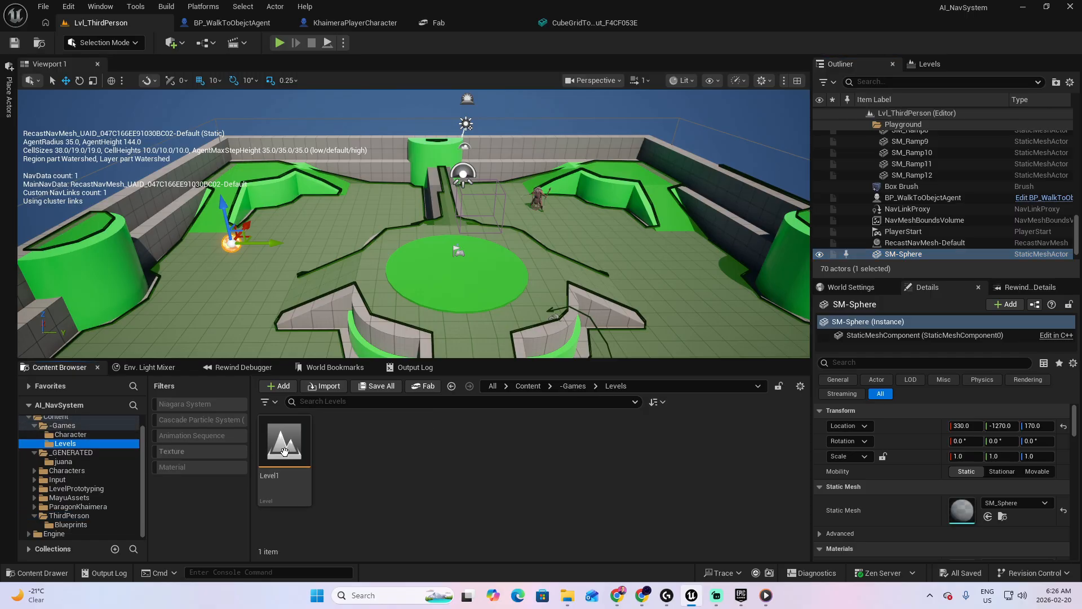
left_click(288, 449)
double_click(288, 449)
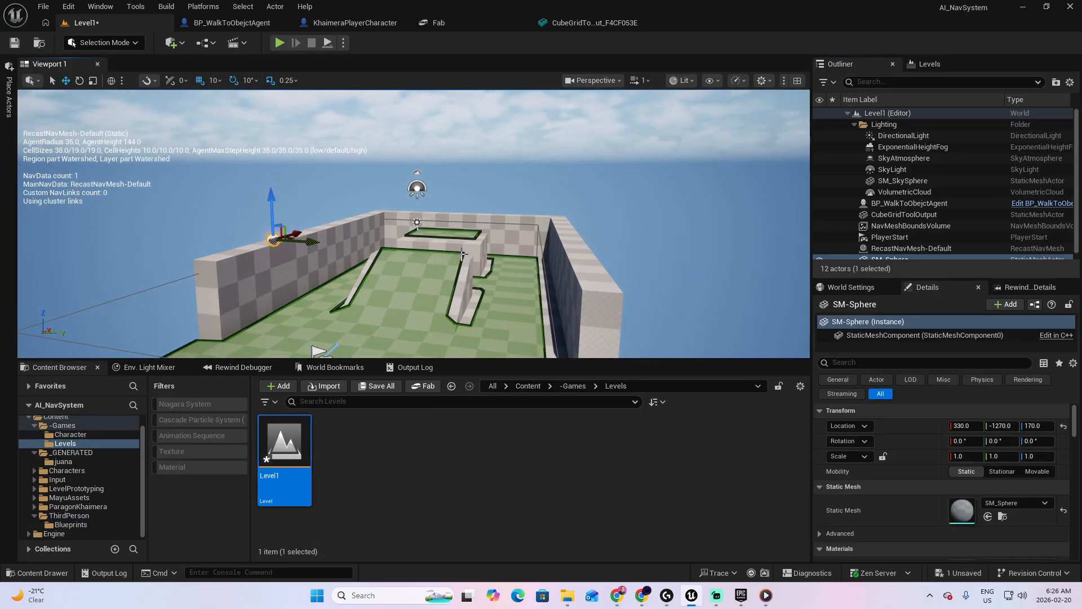
Move the sphere to X 110, Y -20, Z 370 so it sits above the raised block behind the ramp.
key("d")
left_click_drag(351, 176, 506, 202)
key("w")
right_click_drag(506, 202, 400, 181)
key("d")
key("s")
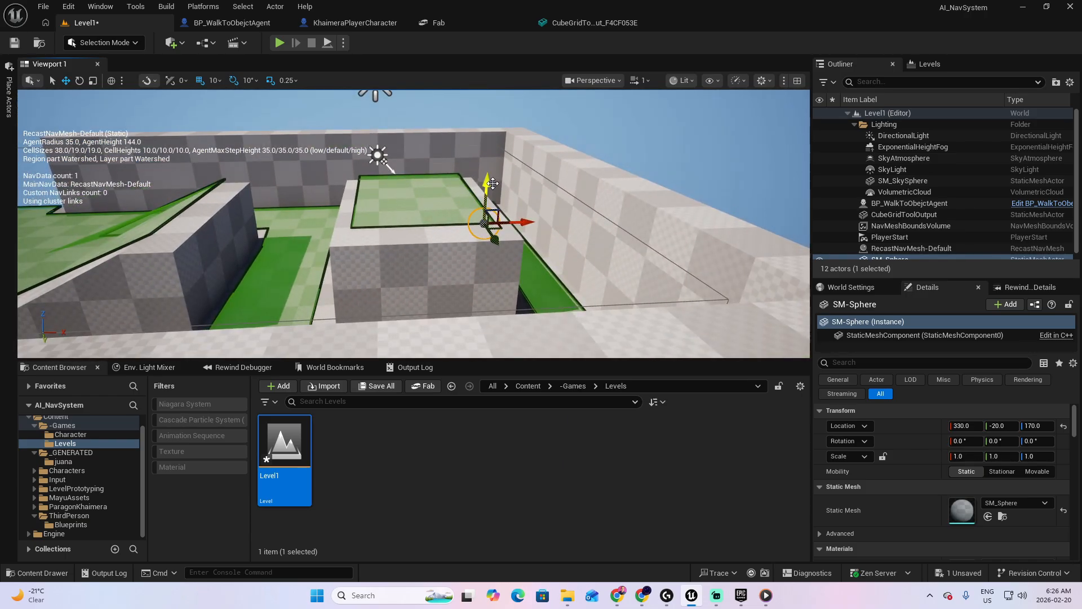
left_click_drag(493, 183, 492, 123)
left_click_drag(527, 162, 459, 168)
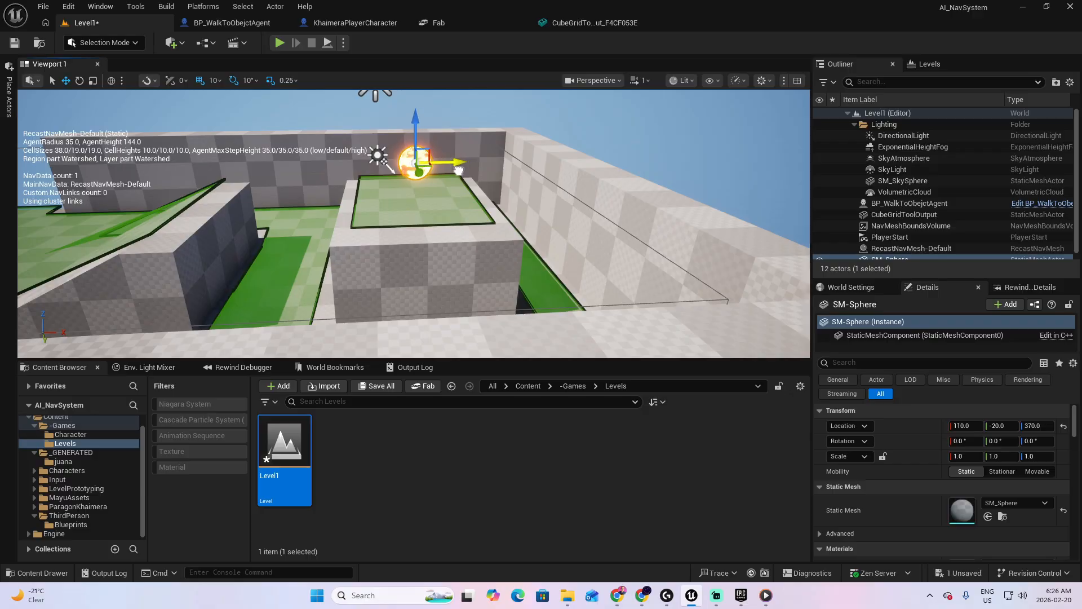
Shift the sphere along Y to 200 over the middle of the raised block and check its placement up close.
right_click_drag(460, 170, 555, 150)
key("a")
key("s")
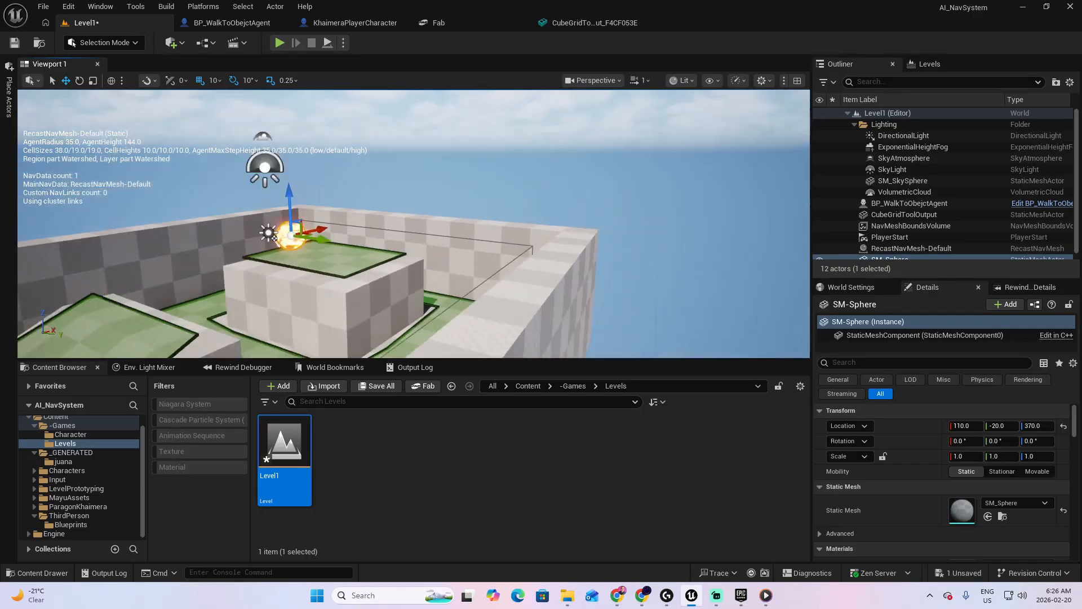
key("a")
right_click_drag(431, 184, 467, 250)
key("s")
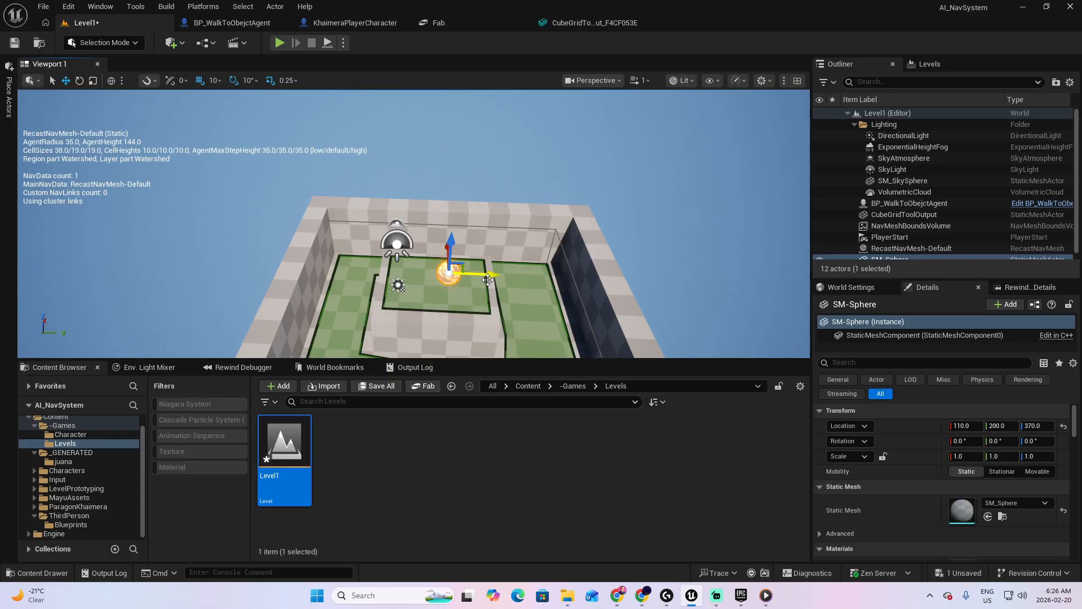
key("f")
left_click_drag(486, 279, 321, 281, "alt")
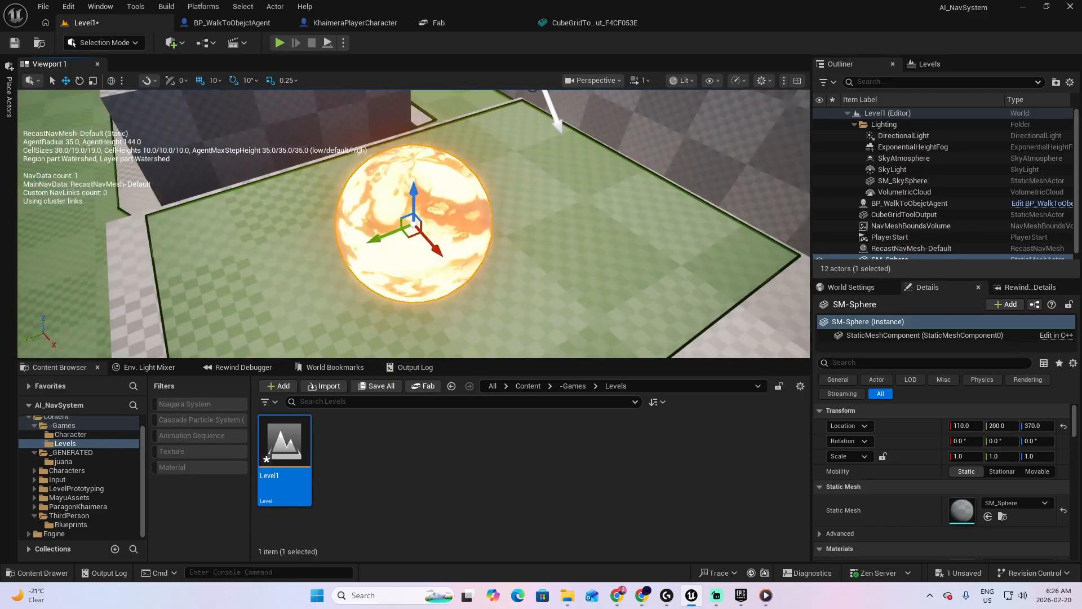
Select the walking agent in the level and make more room for its detail properties.
key("s")
right_click_drag(414, 225, 514, 317)
key("a")
key("s")
key("a")
left_click(537, 284)
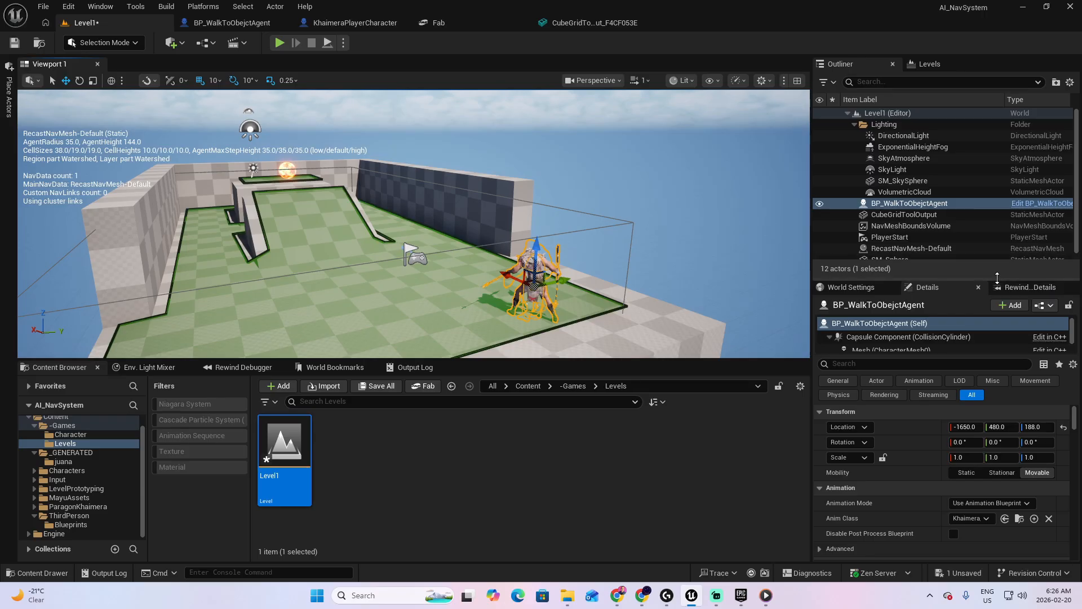
left_click_drag(1000, 278, 1001, 235)
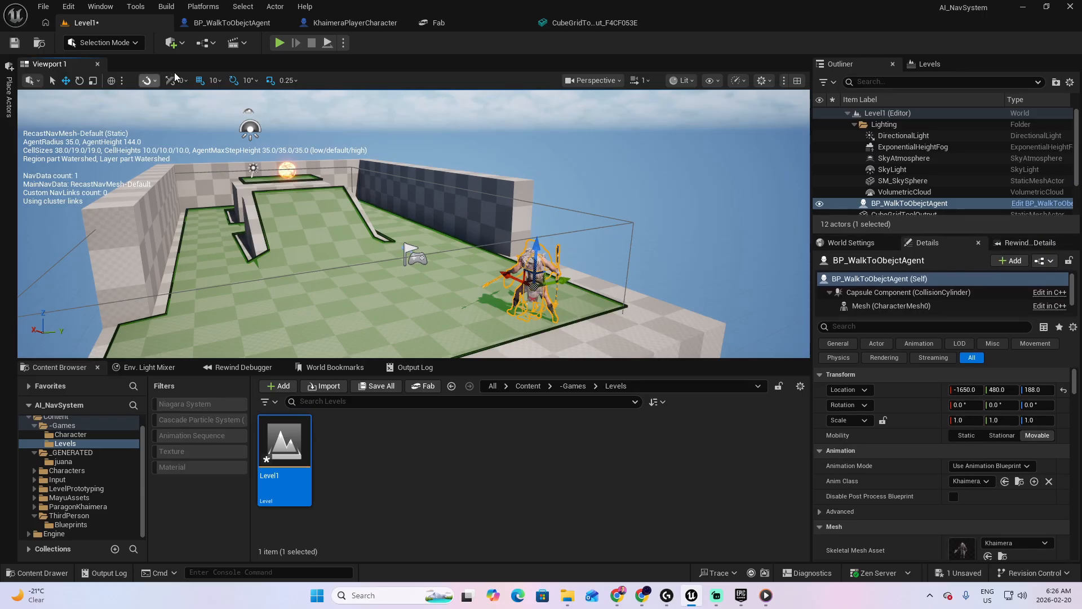
Check the Target variable in the agent's blueprint graph, and set the placed agent's Target to SM-Sphere.
left_click(222, 24)
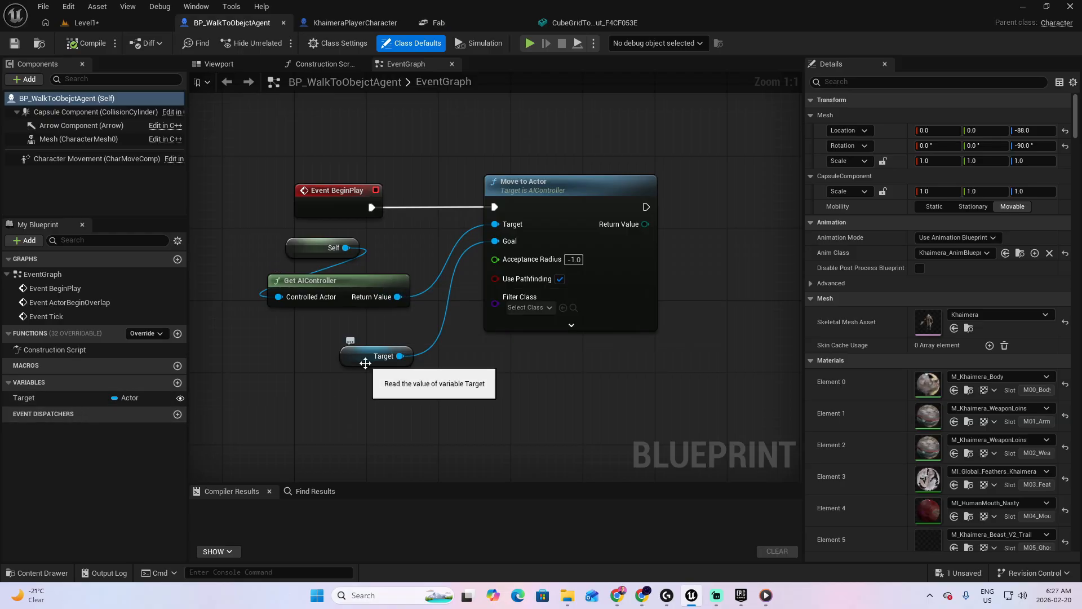
left_click(122, 26)
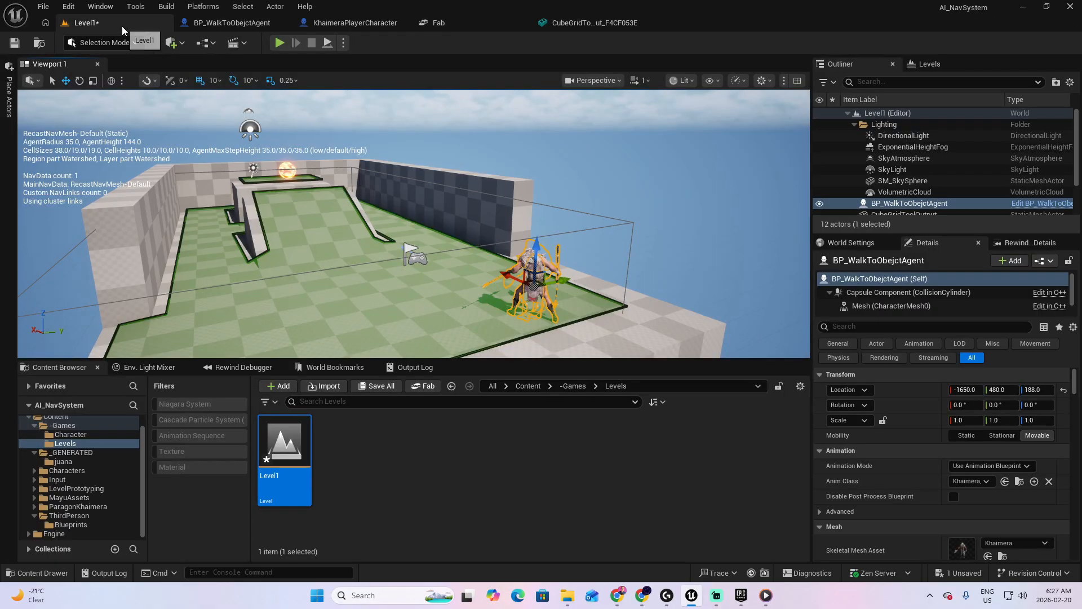
left_click(887, 327)
type("targe")
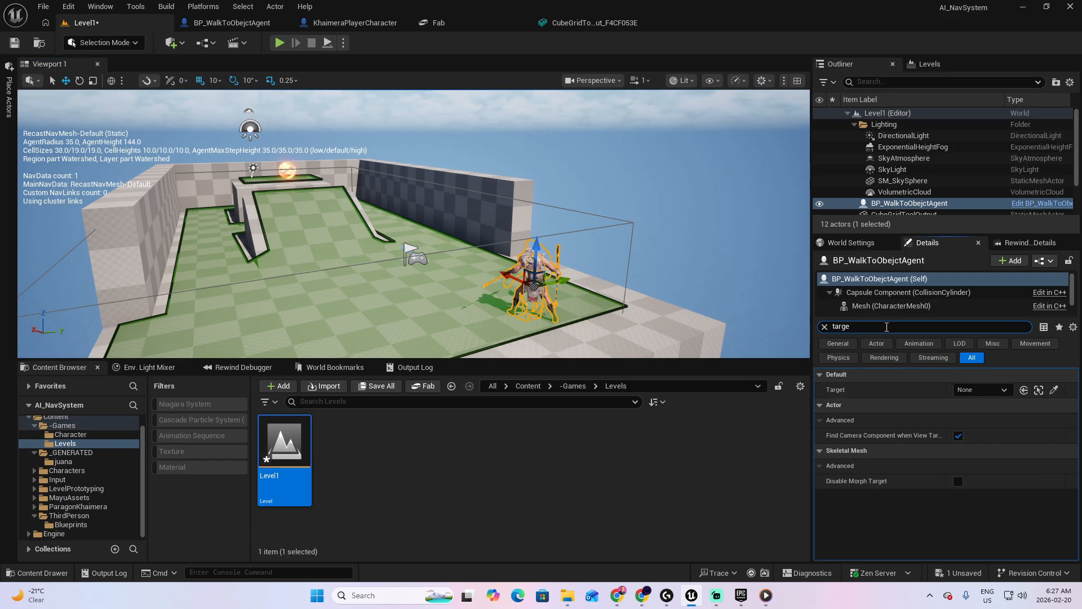
left_click(1053, 389)
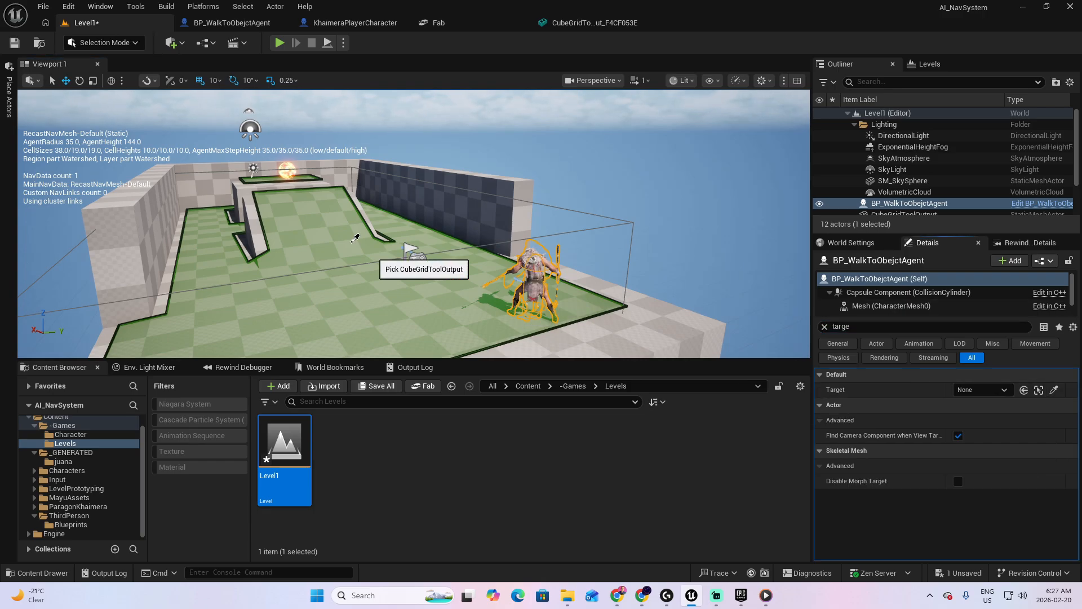
left_click(289, 165)
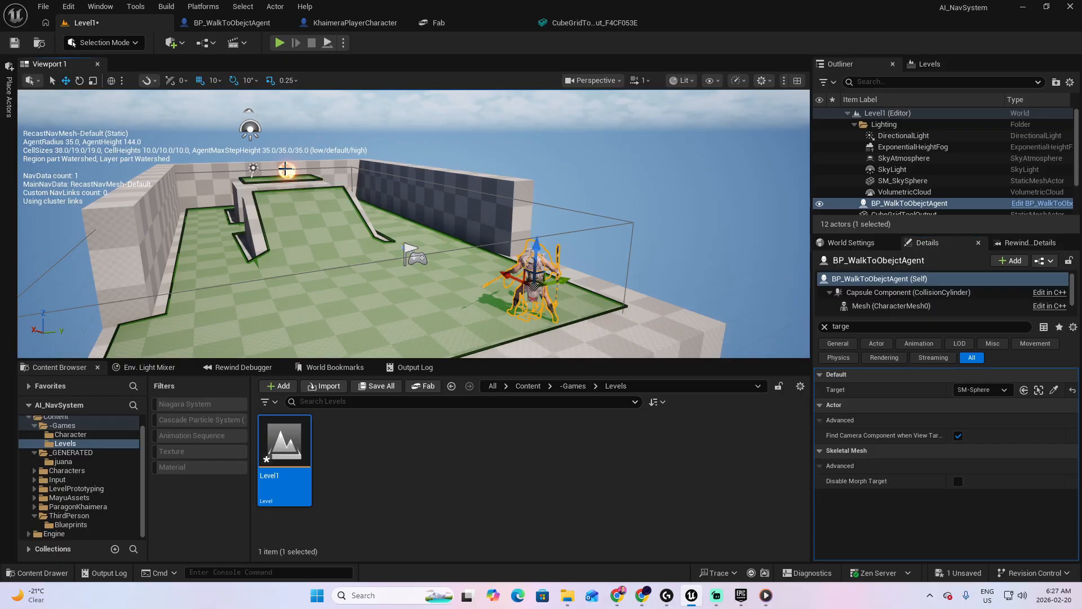
Play-test the level, watch which path the agent takes to the sphere, and stop the session.
right_click_drag(288, 165, 242, 183)
key("alt+p")
key("w")
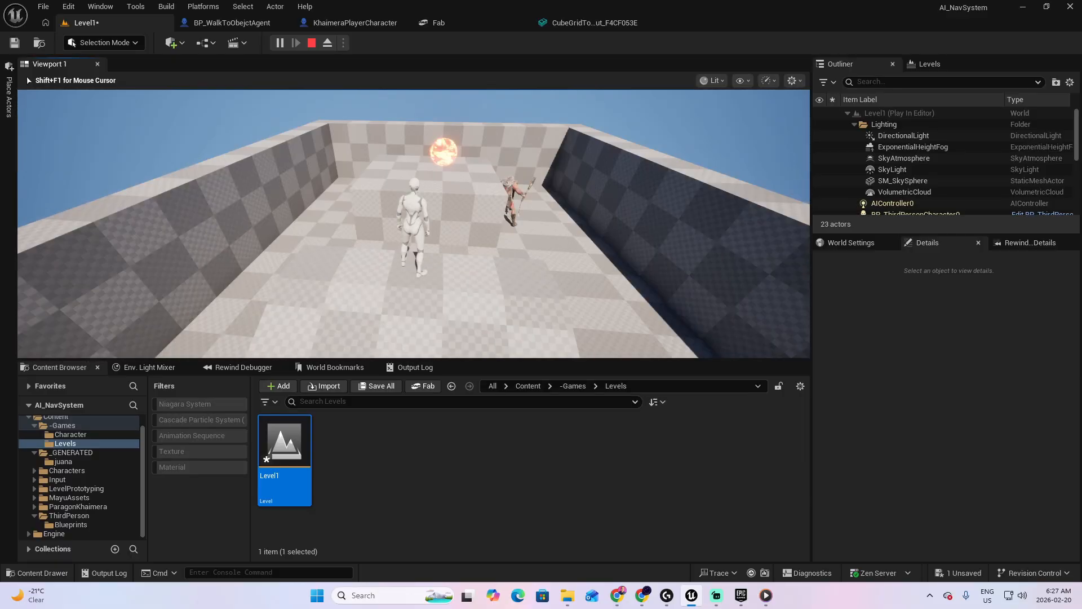
key("s")
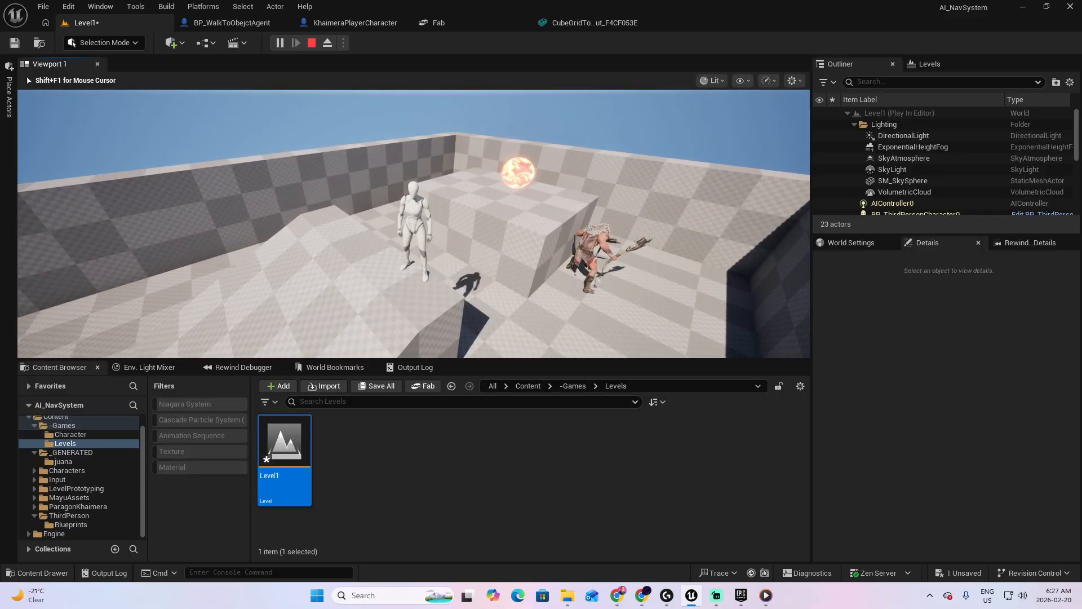
key("a")
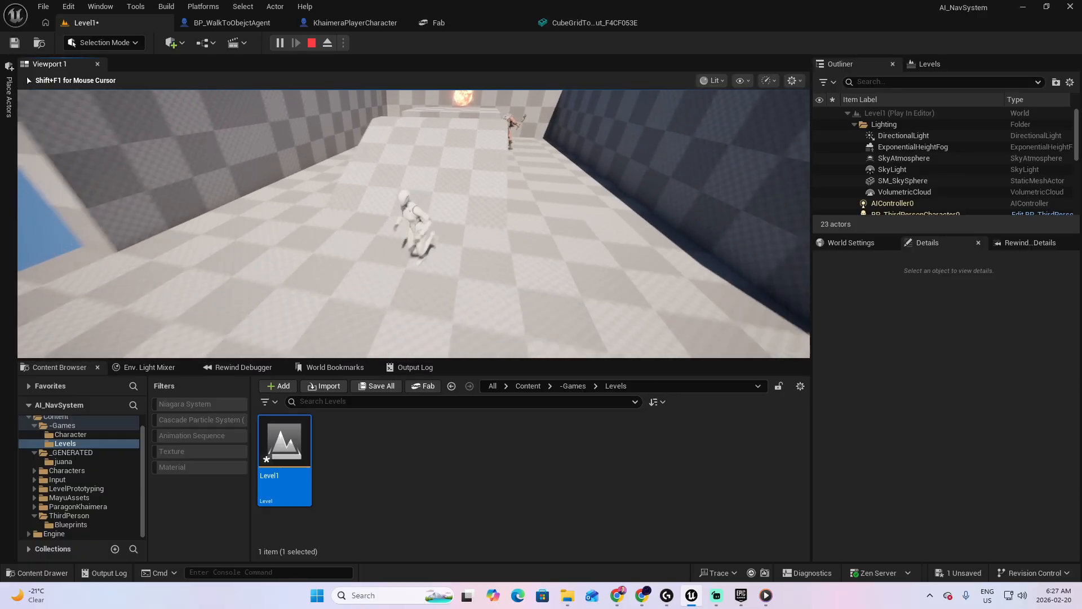
key("Escape")
Add a Box geometry brush in the gap between the ramp and the shaded long wall to block that path.
key("s")
right_click_drag(413, 224, 408, 250)
mouse_move(517, 231)
right_mouse_down()
mouse_move(509, 237)
mouse_move(517, 231)
right_mouse_up()
key("w")
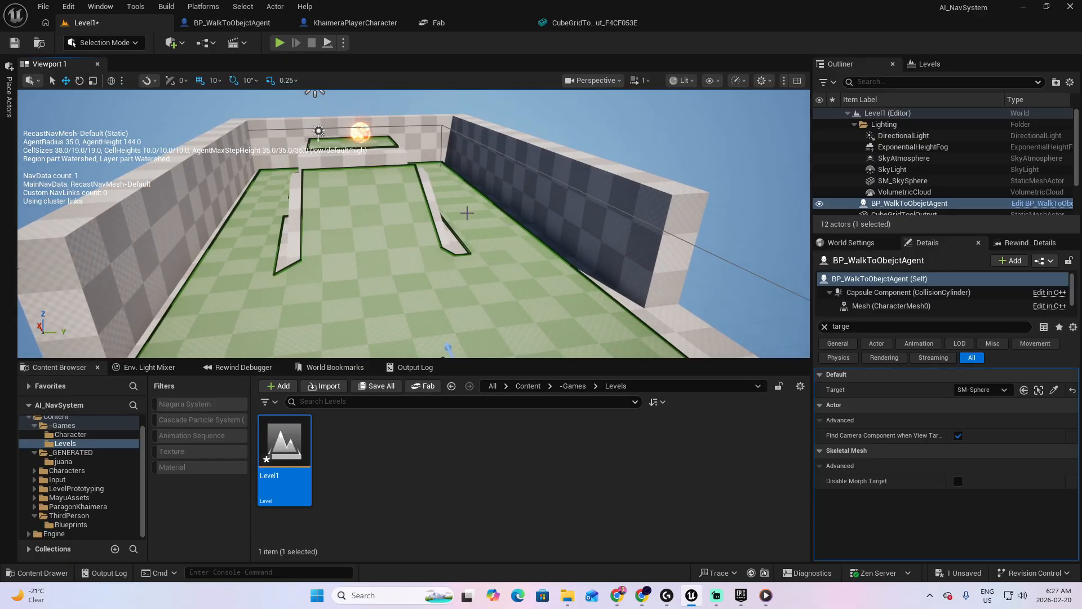
mouse_move(497, 347)
right_mouse_down()
mouse_move(513, 348)
mouse_move(518, 395)
mouse_move(486, 332)
right_mouse_up()
key("s")
left_click(11, 92)
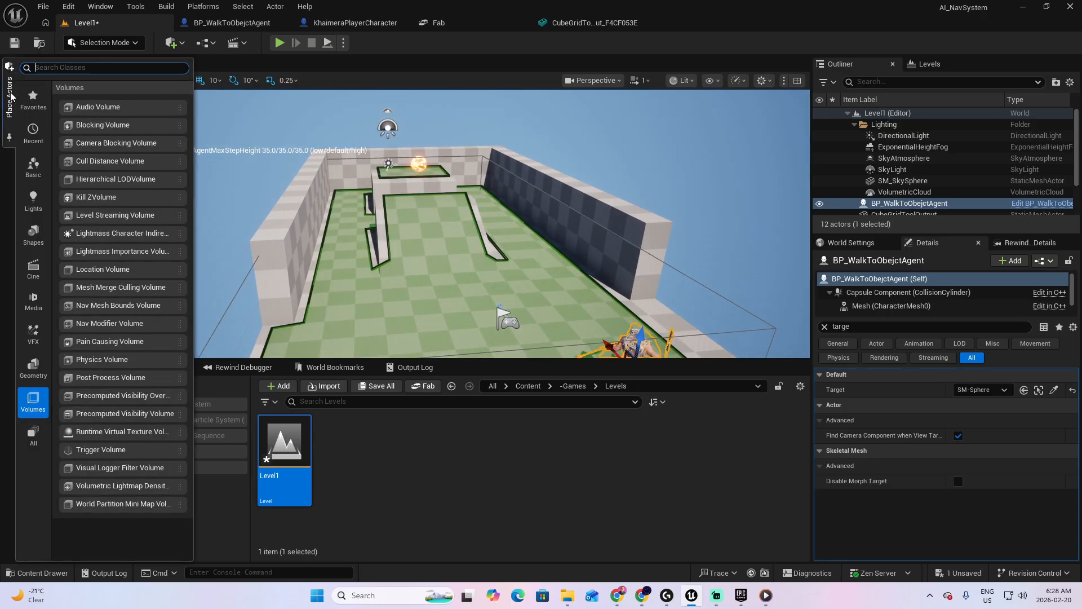
left_click(34, 367)
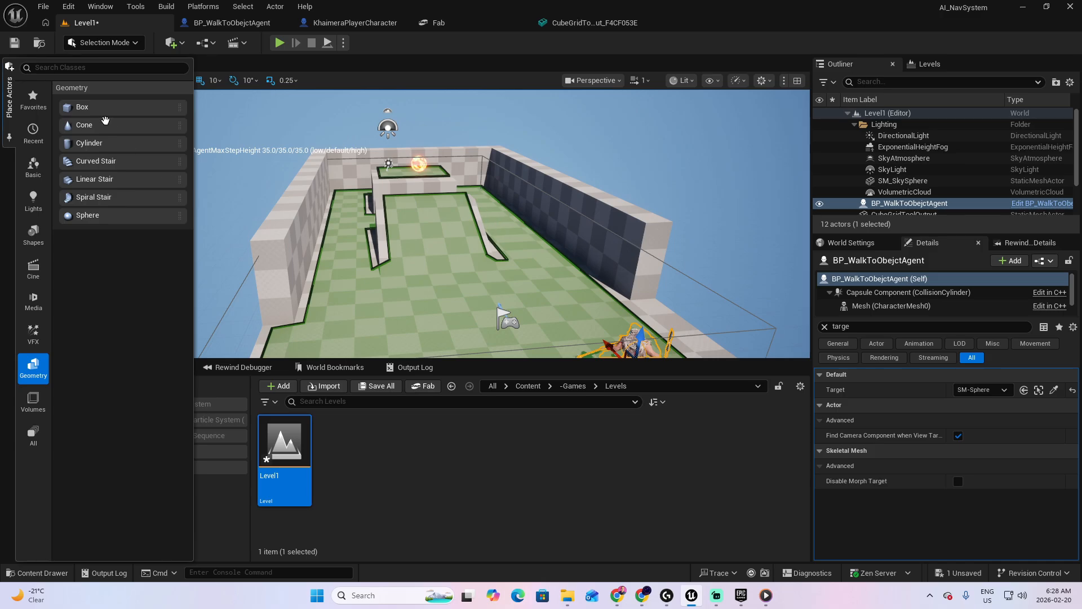
mouse_move(105, 120)
left_mouse_down()
mouse_move(494, 208)
mouse_move(546, 235)
left_mouse_up()
key("e")
key("r")
key("w")
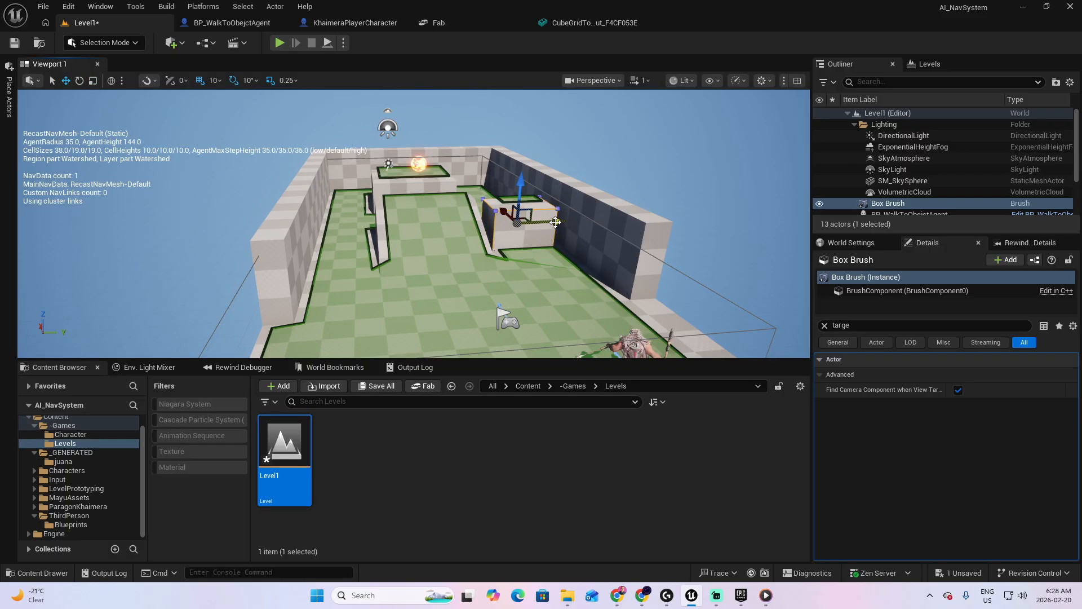
Duplicate the Box Brush into the open gap on the opposite side of the ramp.
left_click_drag(555, 222, 389, 239, "alt")
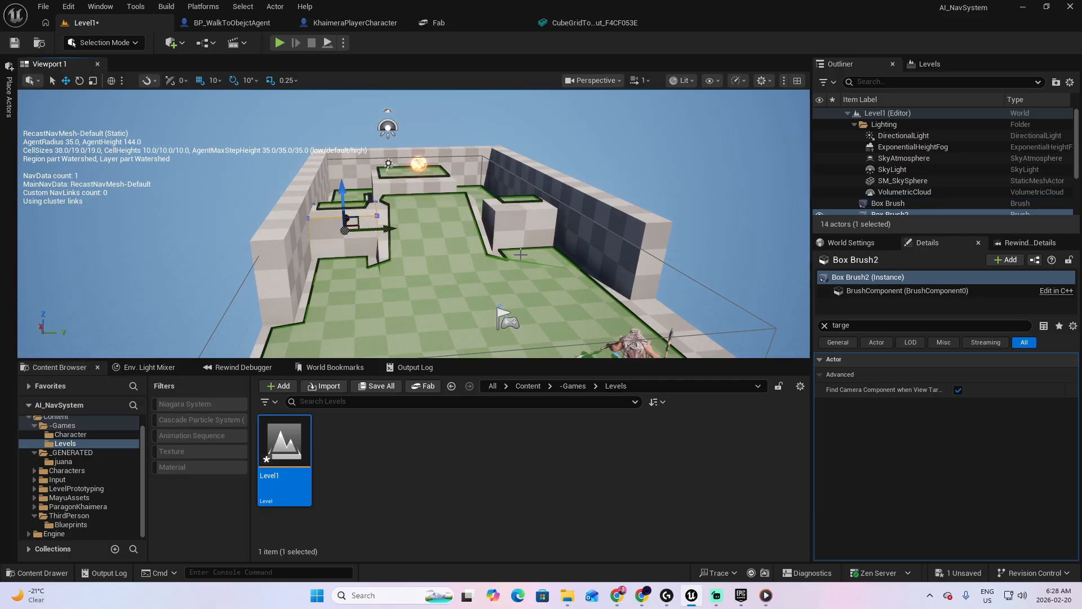
mouse_move(597, 328)
right_mouse_down()
mouse_move(688, 356)
mouse_move(611, 336)
right_mouse_up()
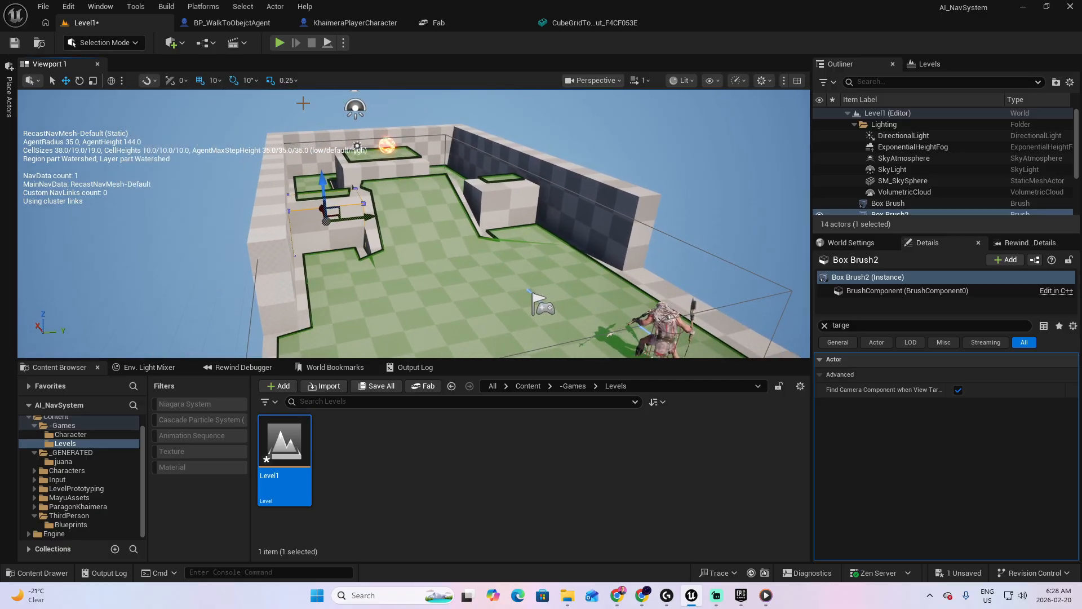
Play-test the level with both gaps blocked, follow the agent up the ramp to see where it stops, and end the session.
left_click(279, 44)
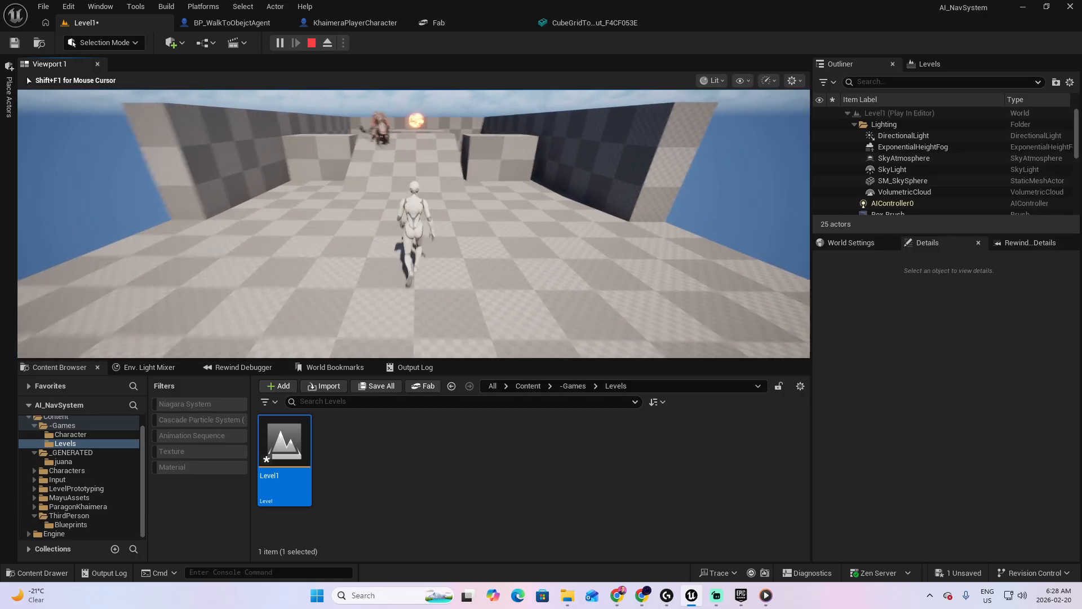
key("w")
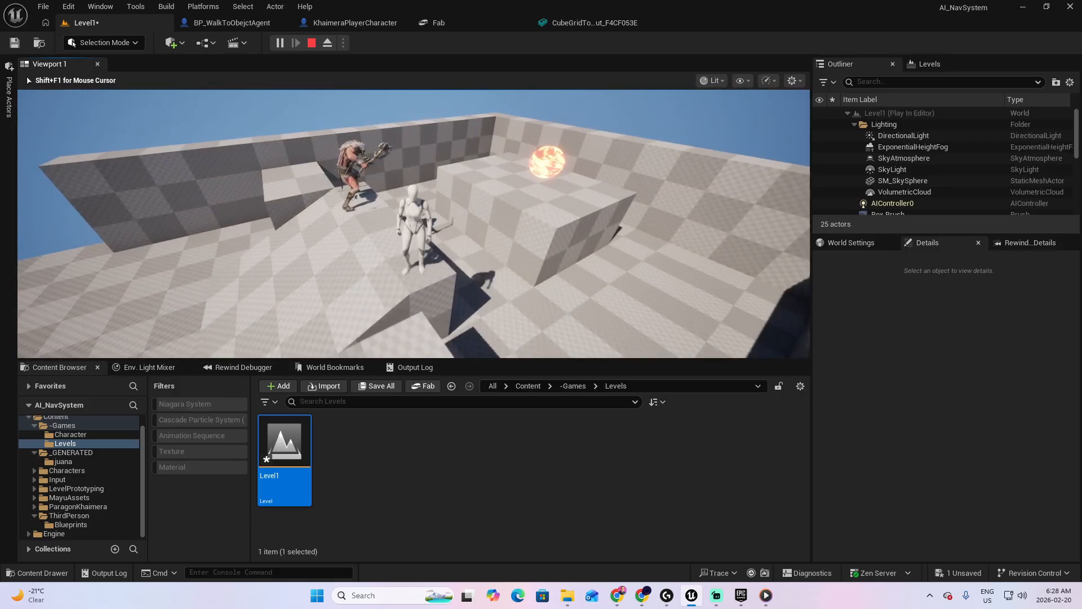
key("w")
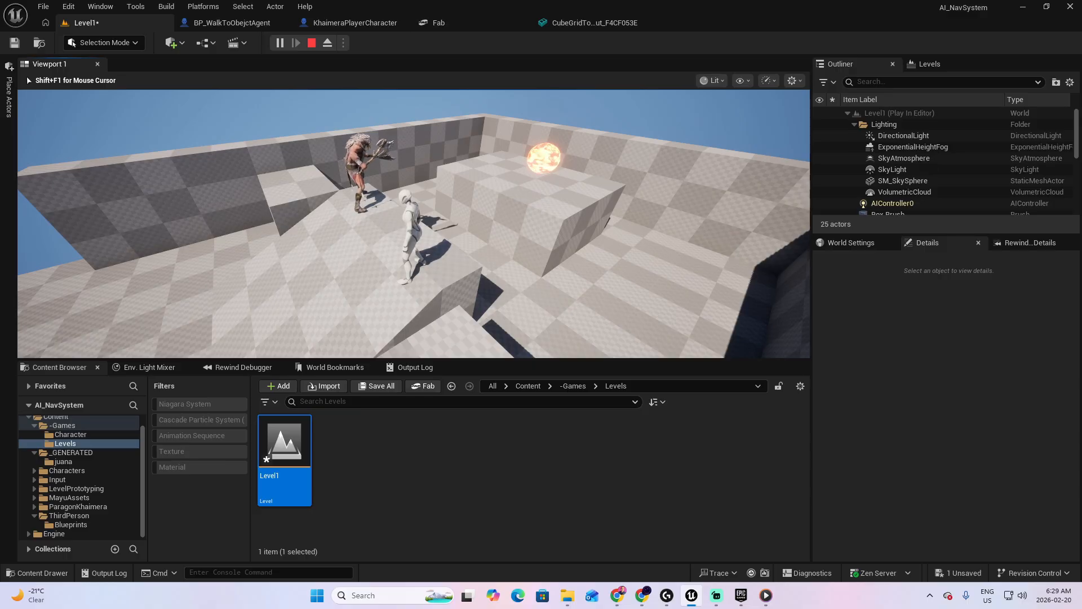
key("Escape")
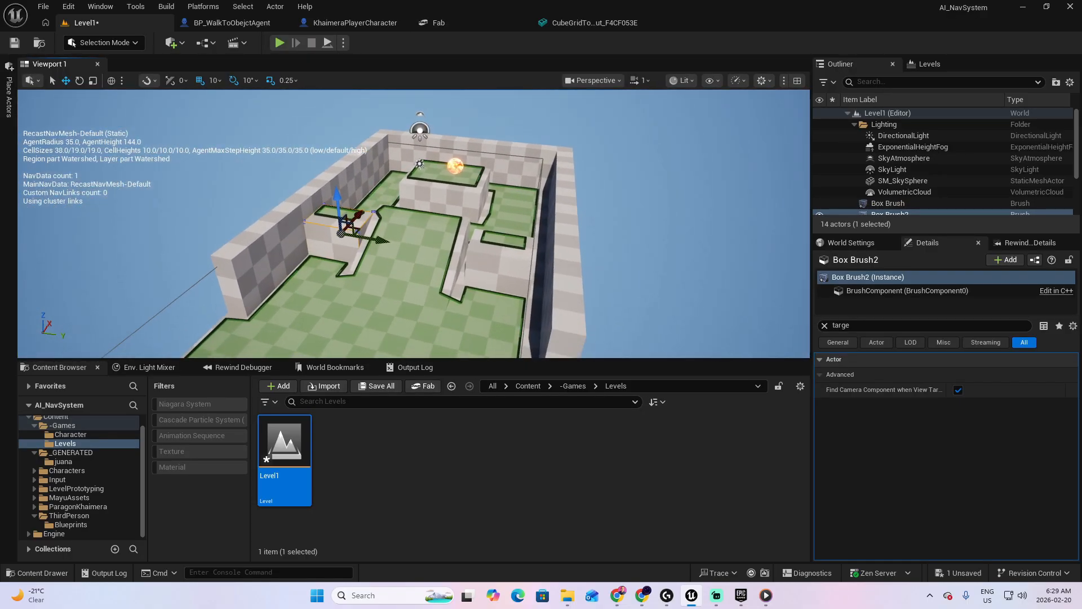
Place a Cube static mesh from the basic shapes on the open floor in front of the ramp.
right_click_drag(441, 246, 442, 246)
left_click(9, 102)
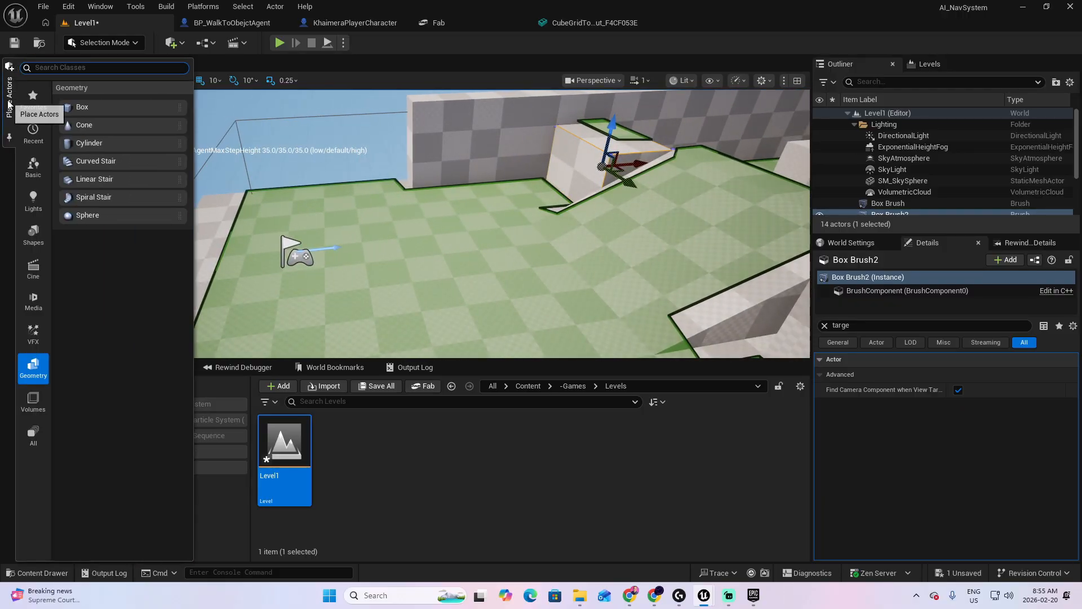
left_click(33, 233)
left_click_drag(79, 108, 472, 182)
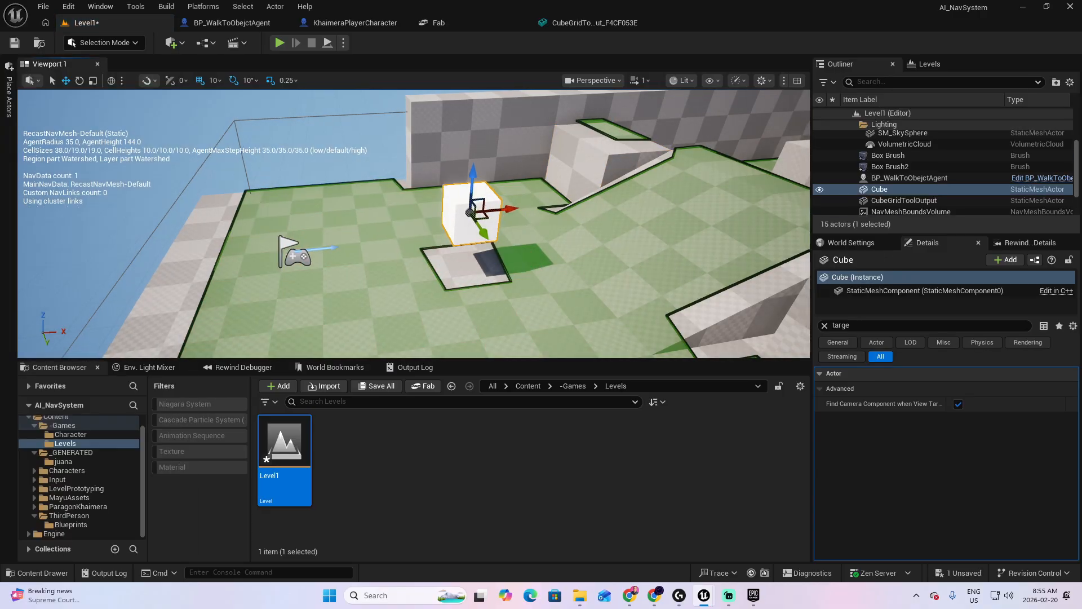
Move the cube along the X axis into the gap between the ramp's high end and the sphere's platform.
right_click_drag(472, 183, 466, 189)
key("d")
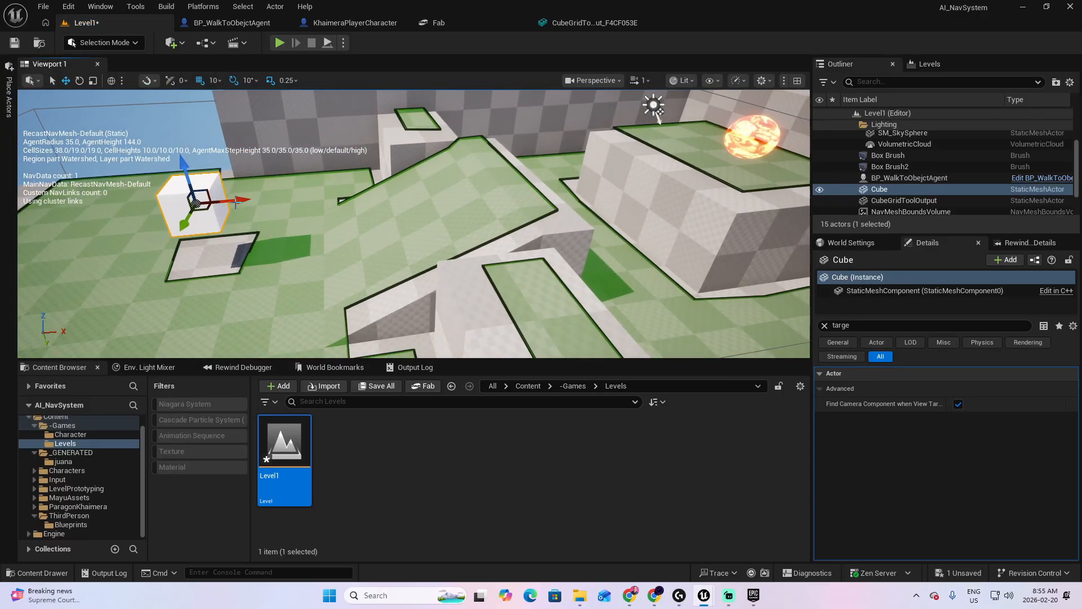
left_click_drag(242, 203, 602, 216)
key("s")
mouse_move(602, 217)
right_mouse_down()
mouse_move(580, 199)
mouse_move(595, 196)
right_mouse_up()
key("w")
key("s")
left_click_drag(452, 219, 440, 220)
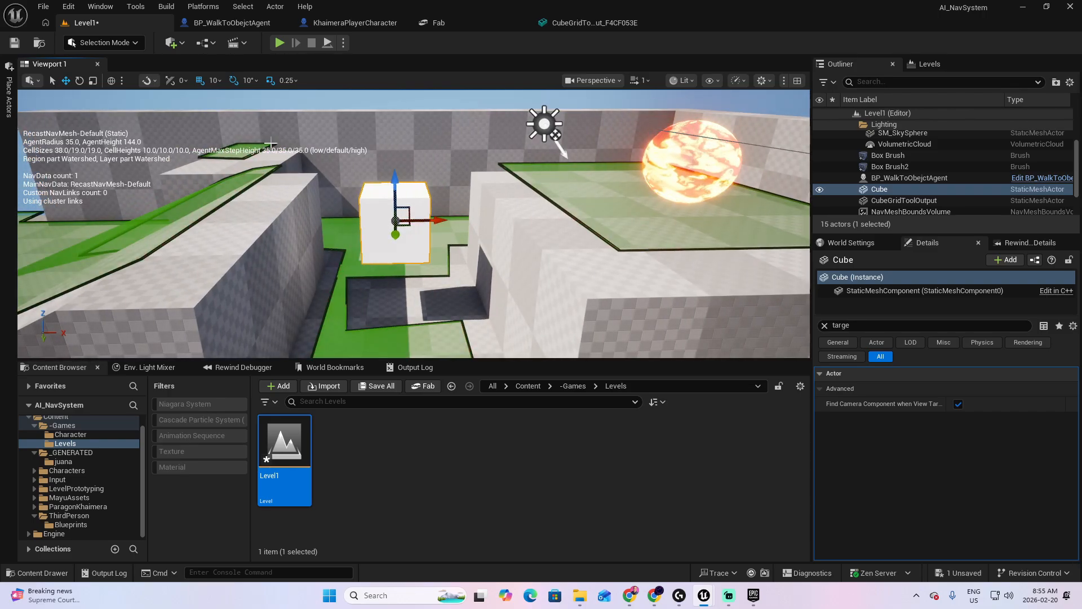
Scale the cube along X to span the gap from ramp to platform, and widen it along Y.
left_click_drag(434, 218, 474, 220)
mouse_move(433, 220)
right_mouse_down()
mouse_move(394, 220)
mouse_move(462, 222)
mouse_move(448, 222)
right_mouse_up()
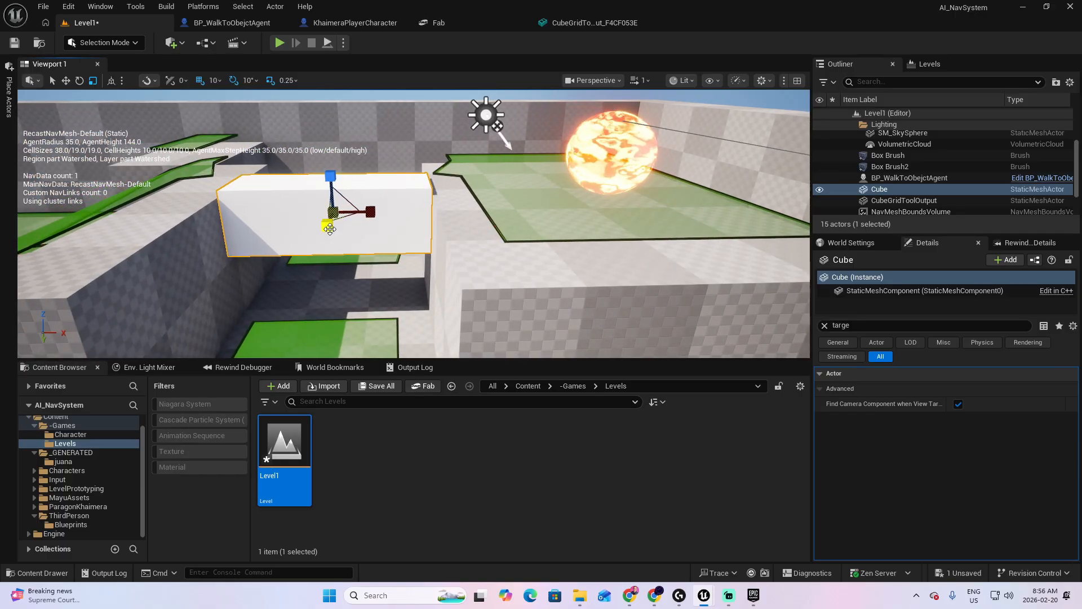
left_click_drag(327, 227, 338, 241)
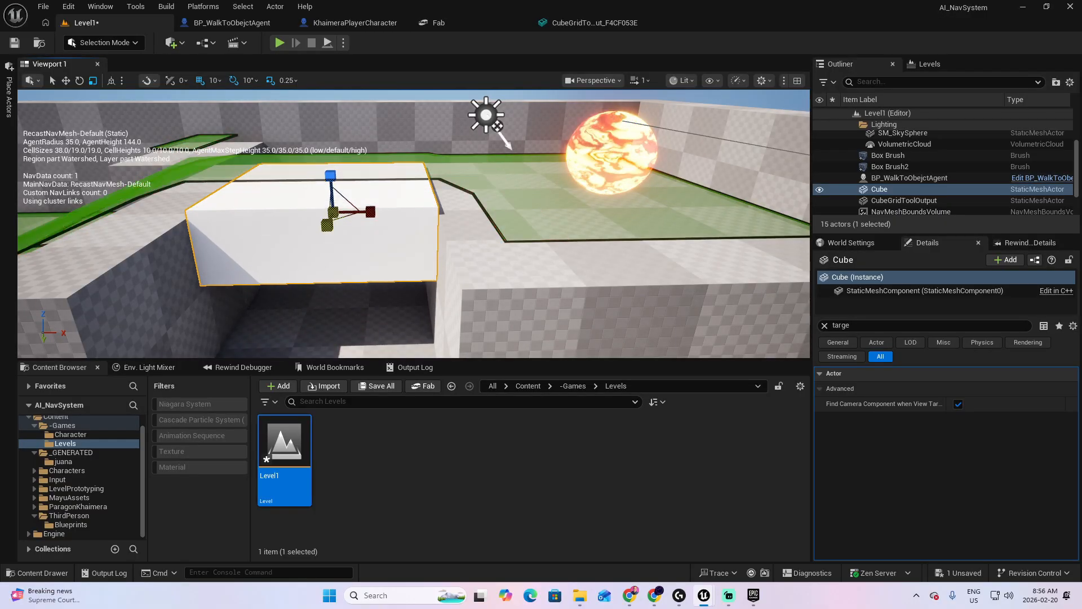
Shift the cube sideways along Y and fine-tune its height to form a bridge level with the ramp and platform.
key("d")
right_click_drag(302, 215, 147, 219)
key("q")
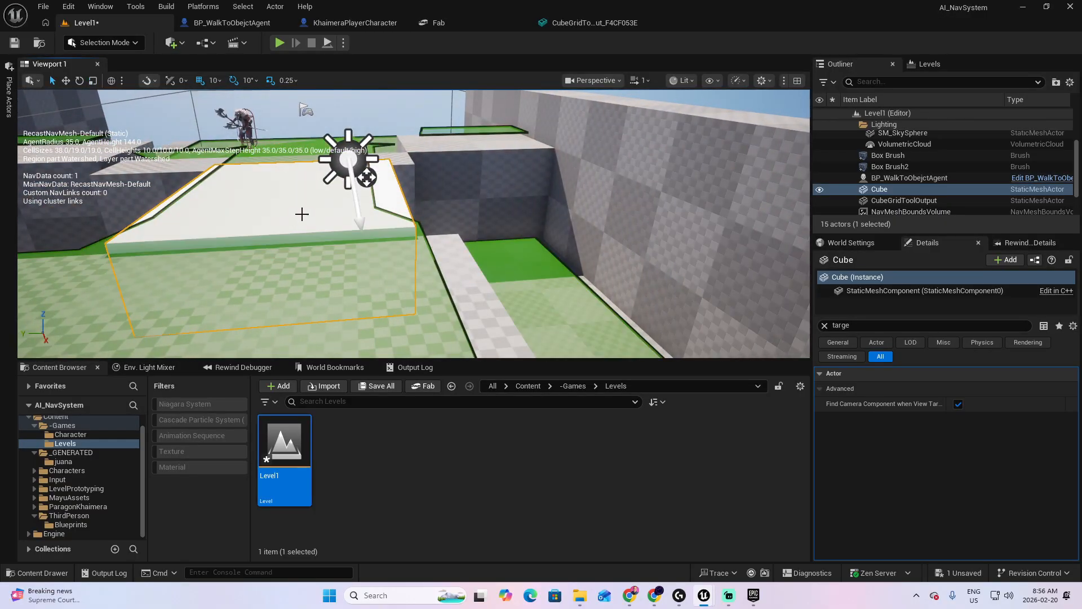
left_click_drag(250, 226, 199, 229)
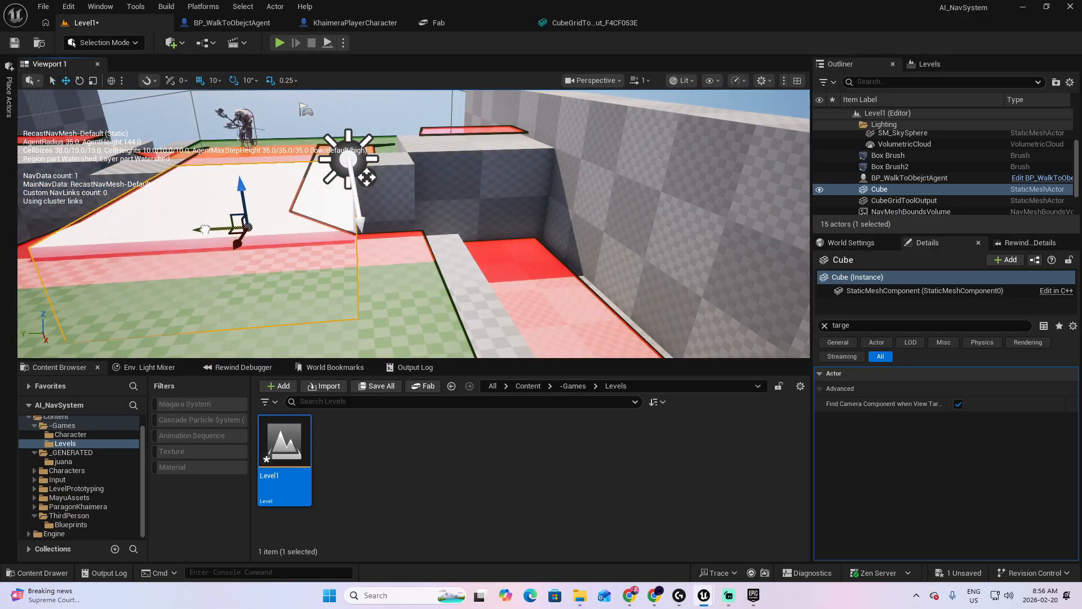
key("a")
right_click_drag(198, 229, 265, 230)
key("s")
key("w")
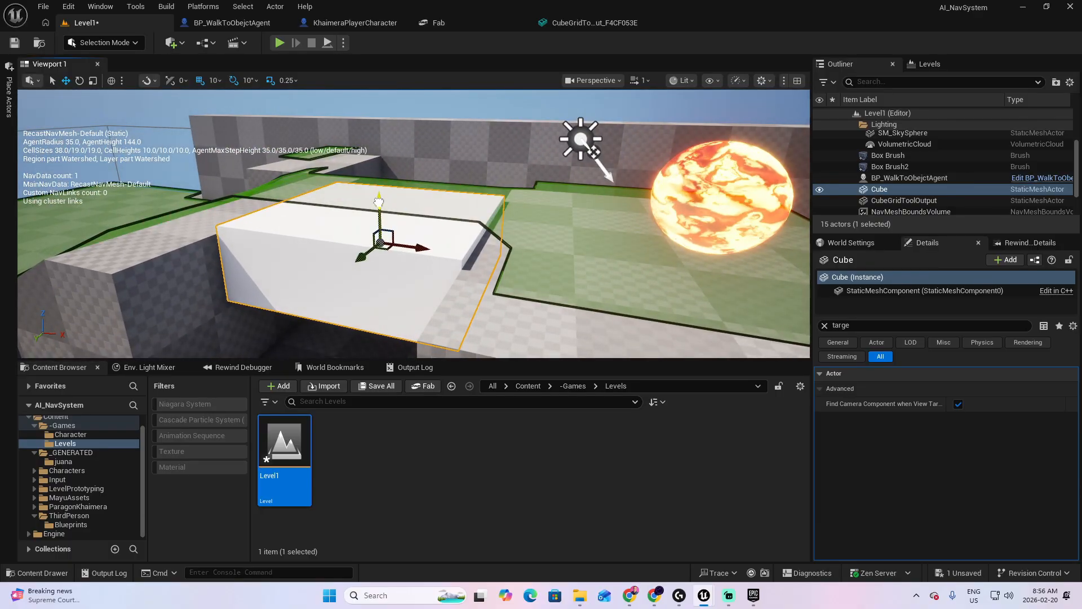
left_click_drag(380, 204, 381, 210)
Examine from several angles how the navmesh runs over the cube bridge between the ramp and the sphere's platform.
key("a")
mouse_move(381, 210)
right_mouse_down()
mouse_move(428, 213)
mouse_move(440, 265)
mouse_move(416, 254)
mouse_move(420, 293)
mouse_move(420, 242)
mouse_move(380, 218)
right_mouse_up()
key("s")
key("q")
key("e")
key("d")
key("d")
key("e")
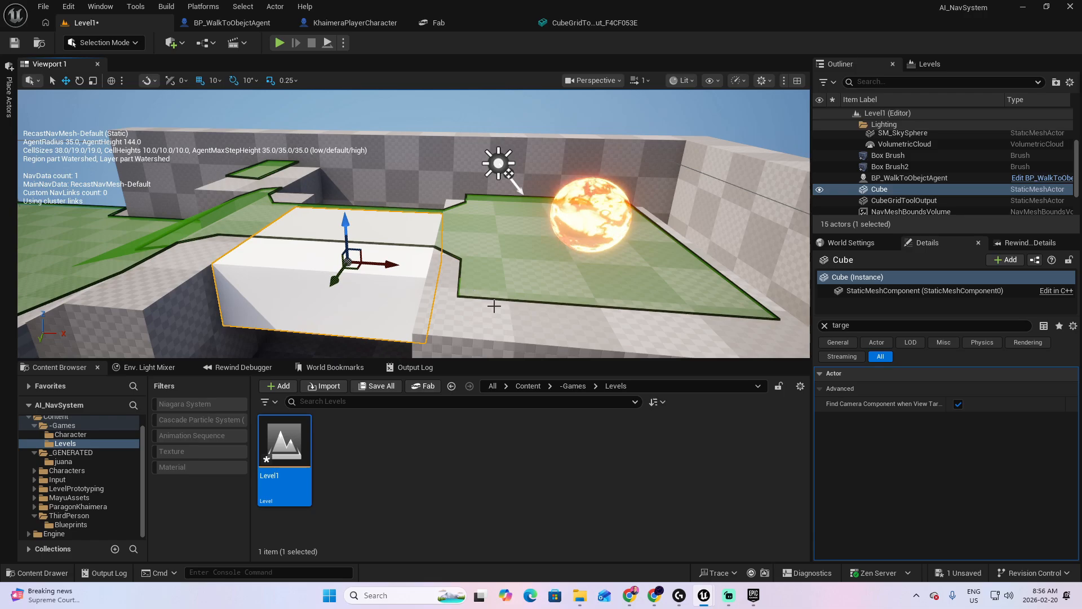
mouse_move(493, 305)
right_mouse_down()
mouse_move(475, 307)
mouse_move(485, 320)
right_mouse_up()
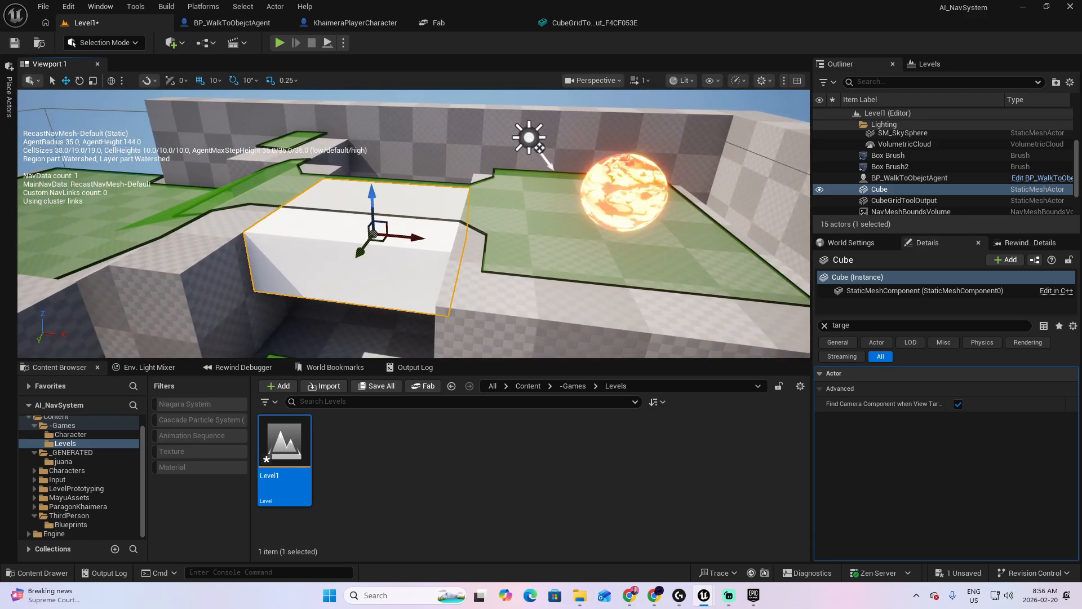
Set the position grid snap size to 100.
left_click(216, 80)
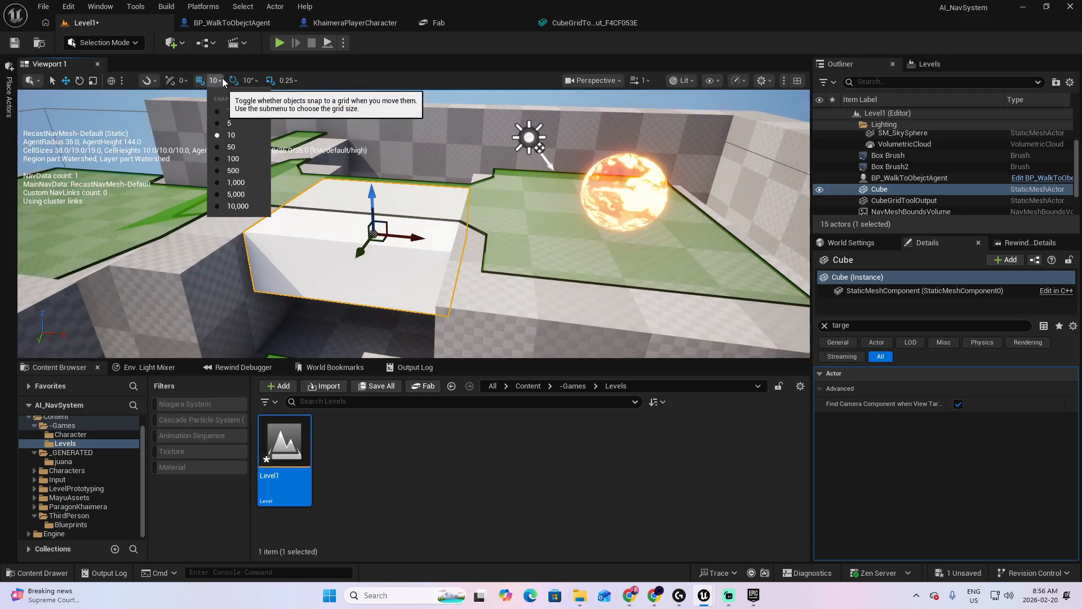
left_click(234, 159)
right_click_drag(471, 200, 466, 202)
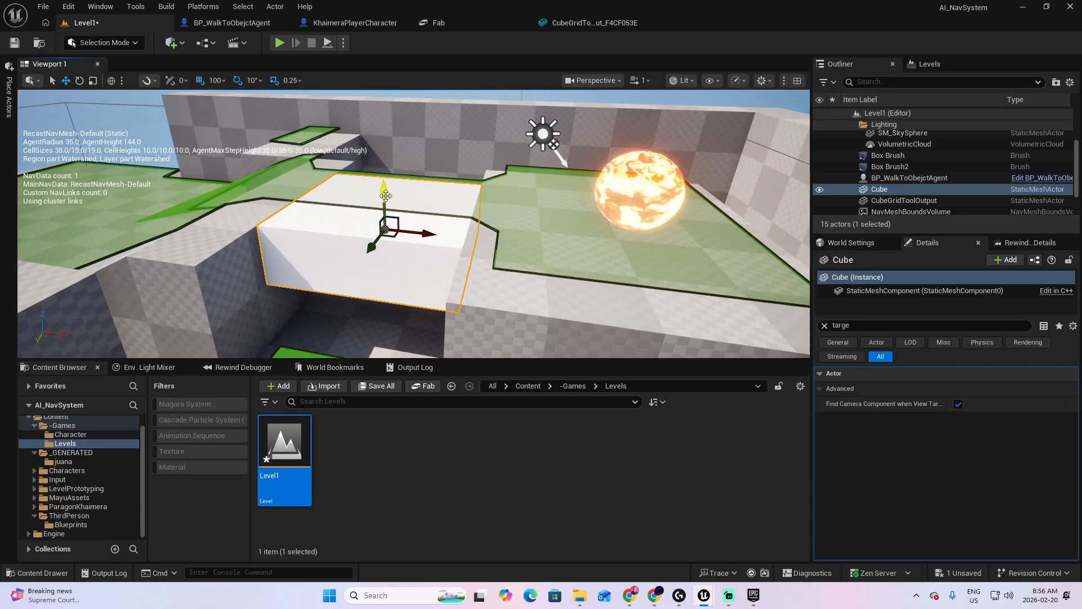
Lower the cube bridge below the ramp's top to check the navmesh update, and raise it back into place.
left_click_drag(385, 214, 499, 271)
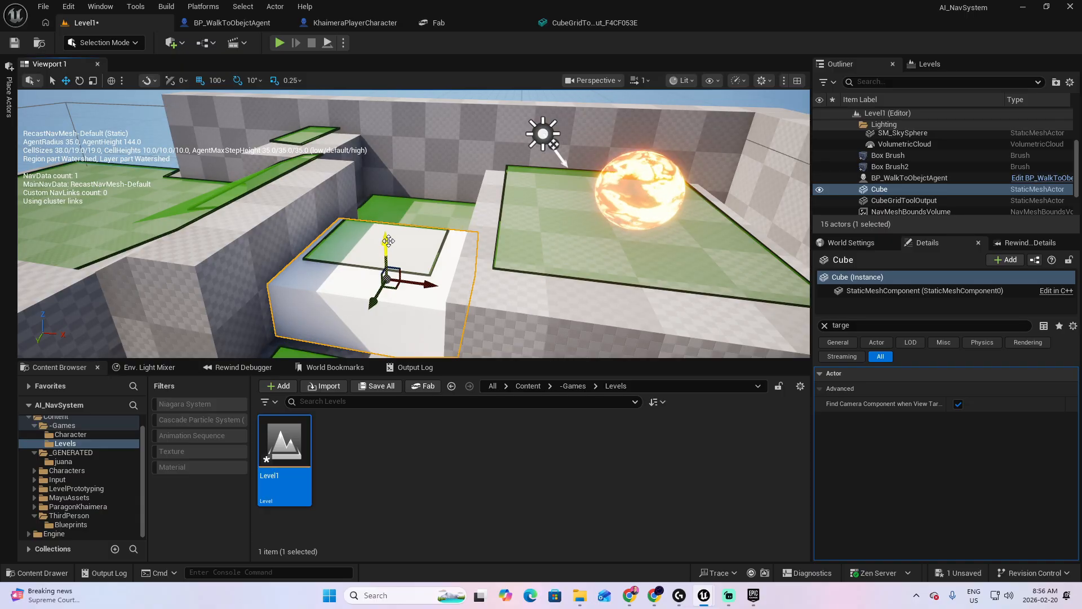
left_click_drag(388, 241, 443, 224)
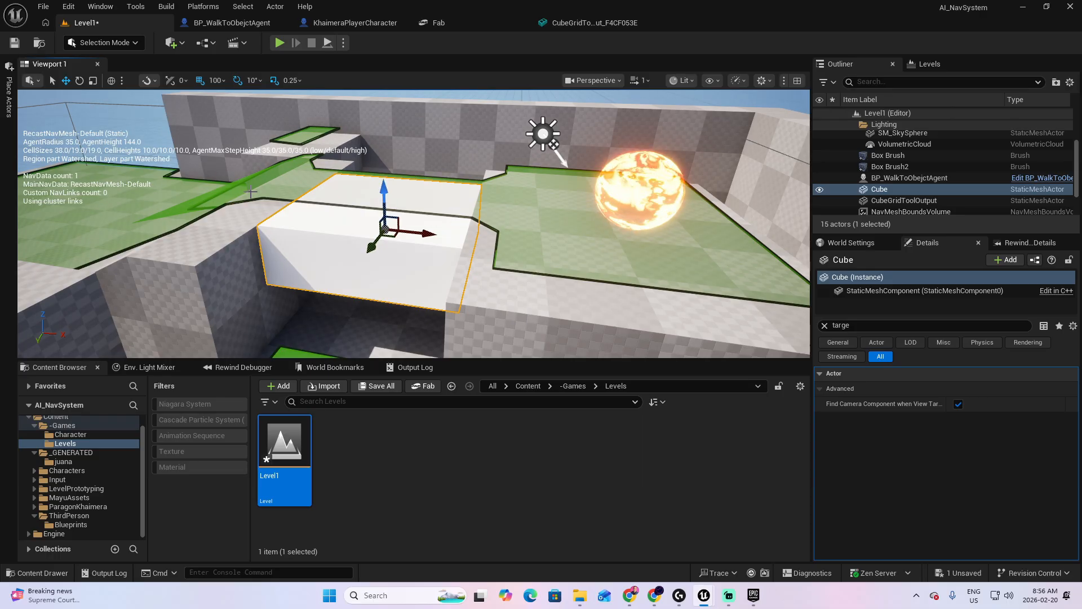
key("f")
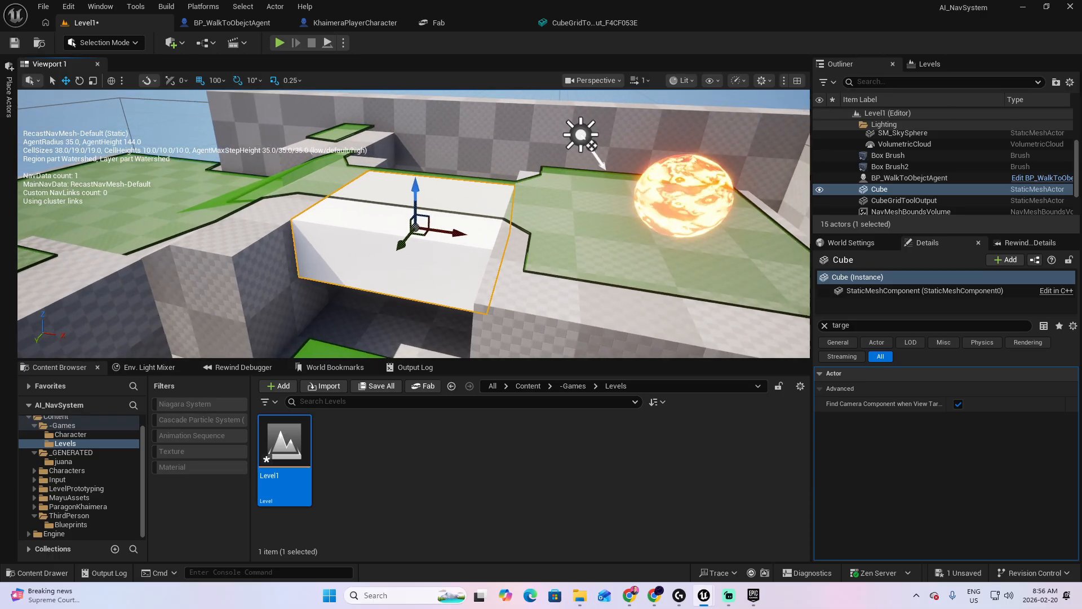